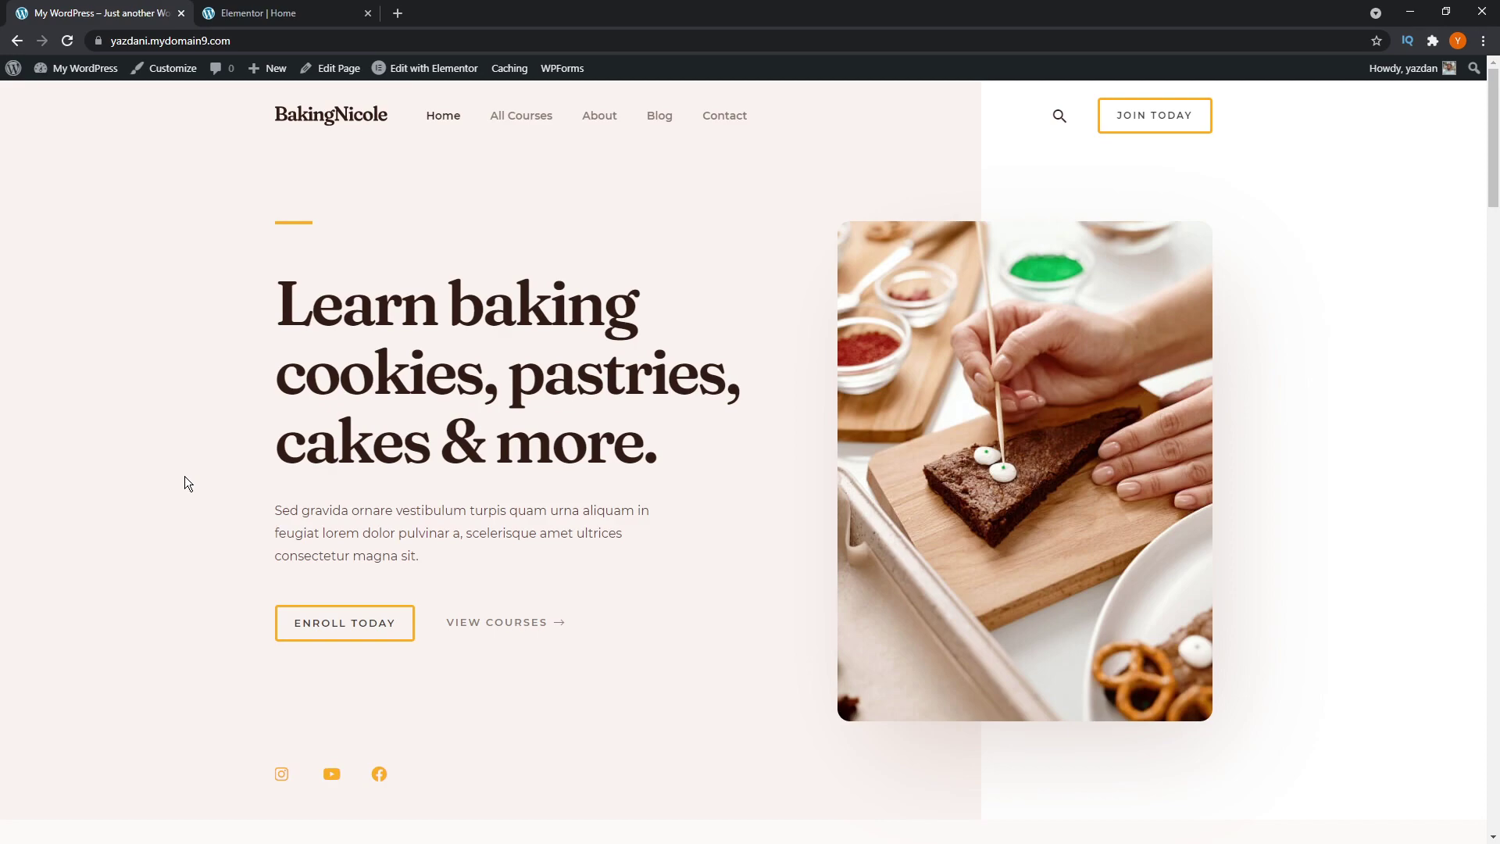
Step: Open the Astra Customizer's Global Colors section and inspect the first palette swatch
click(172, 78)
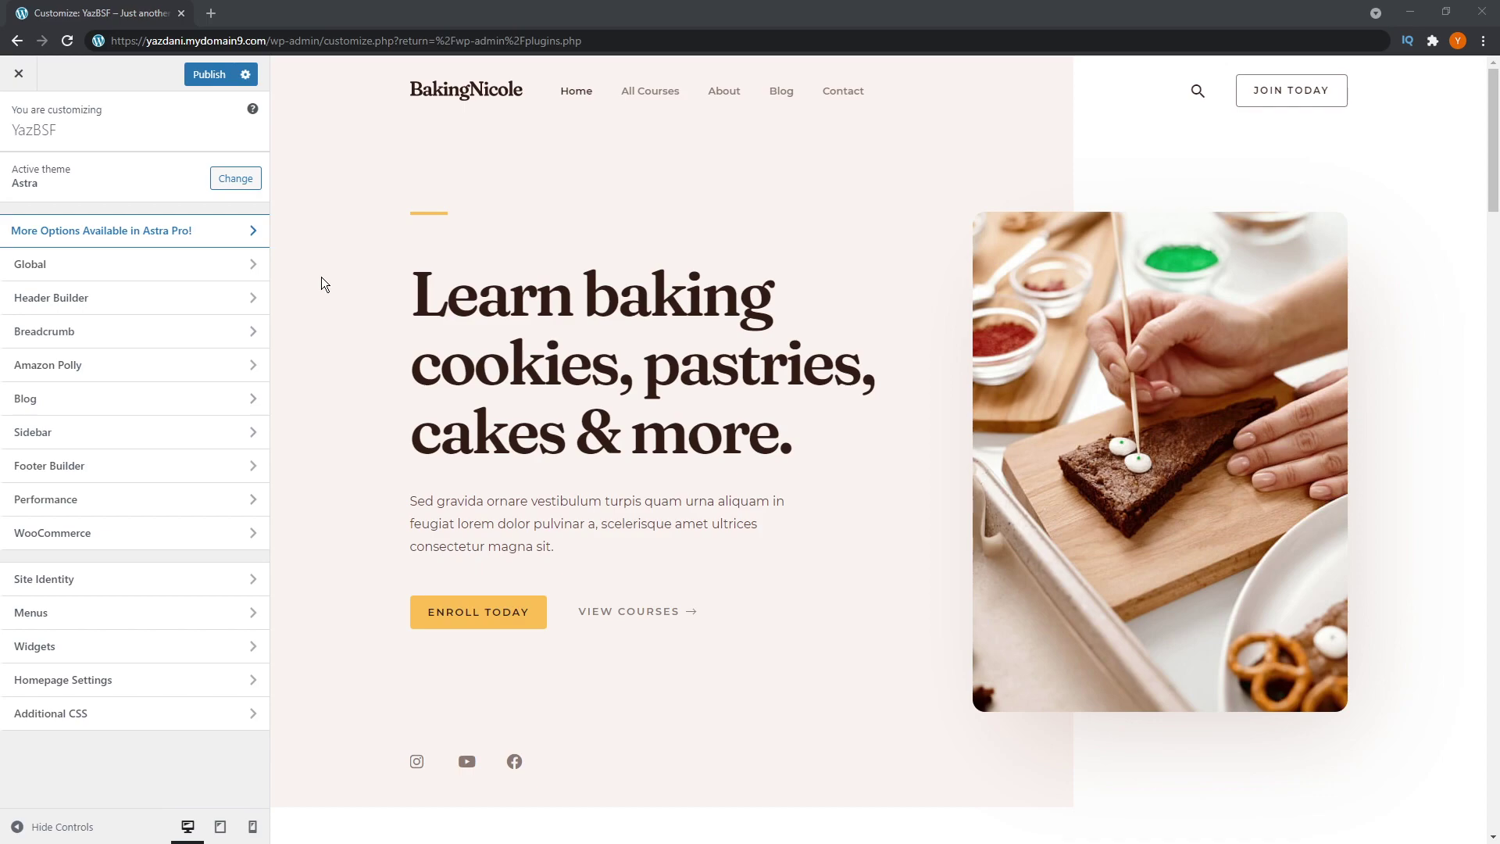
click(231, 266)
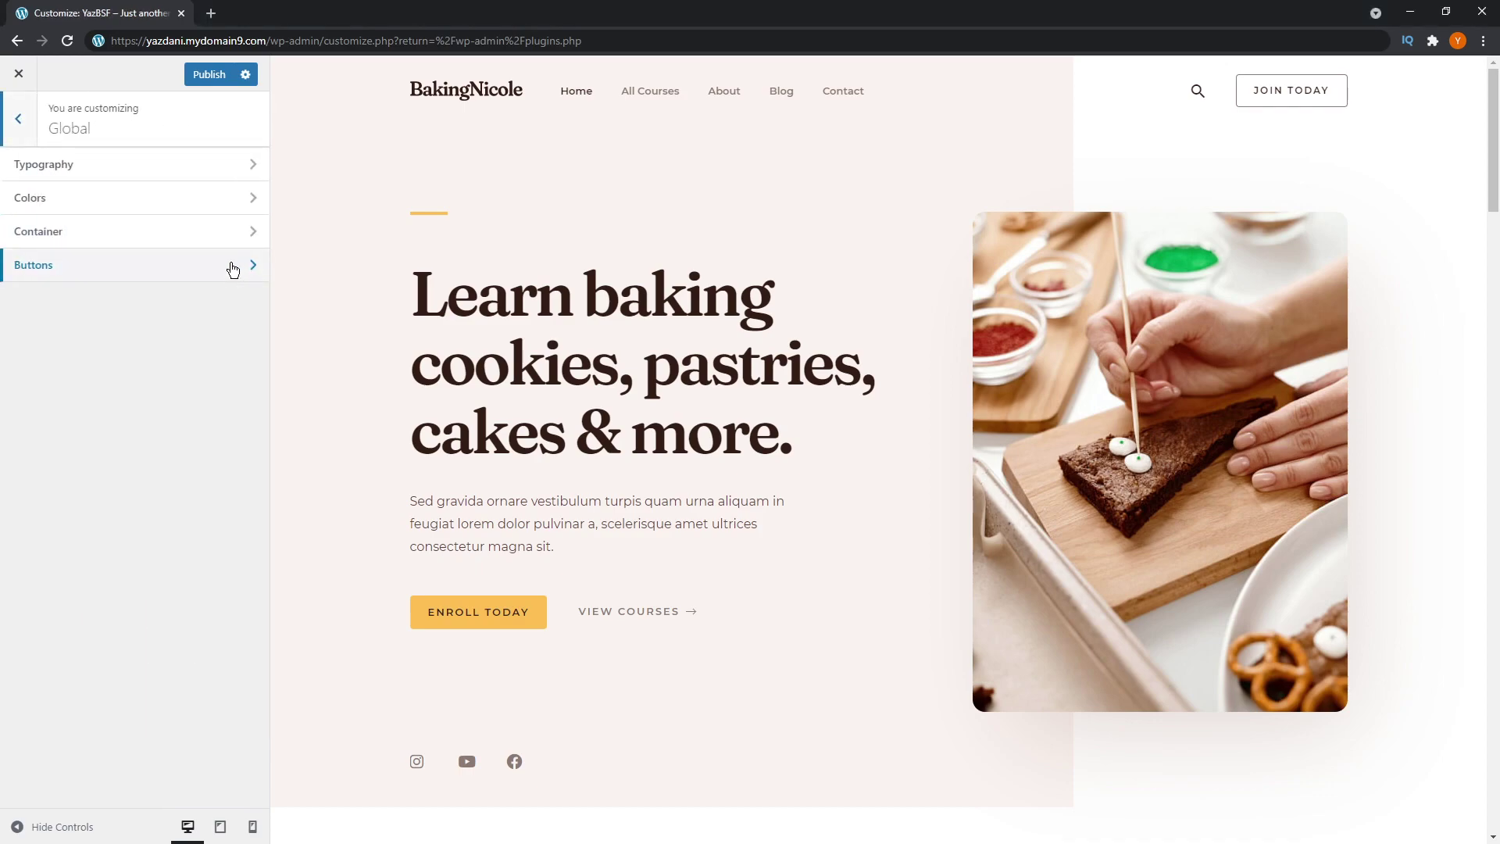
click(214, 207)
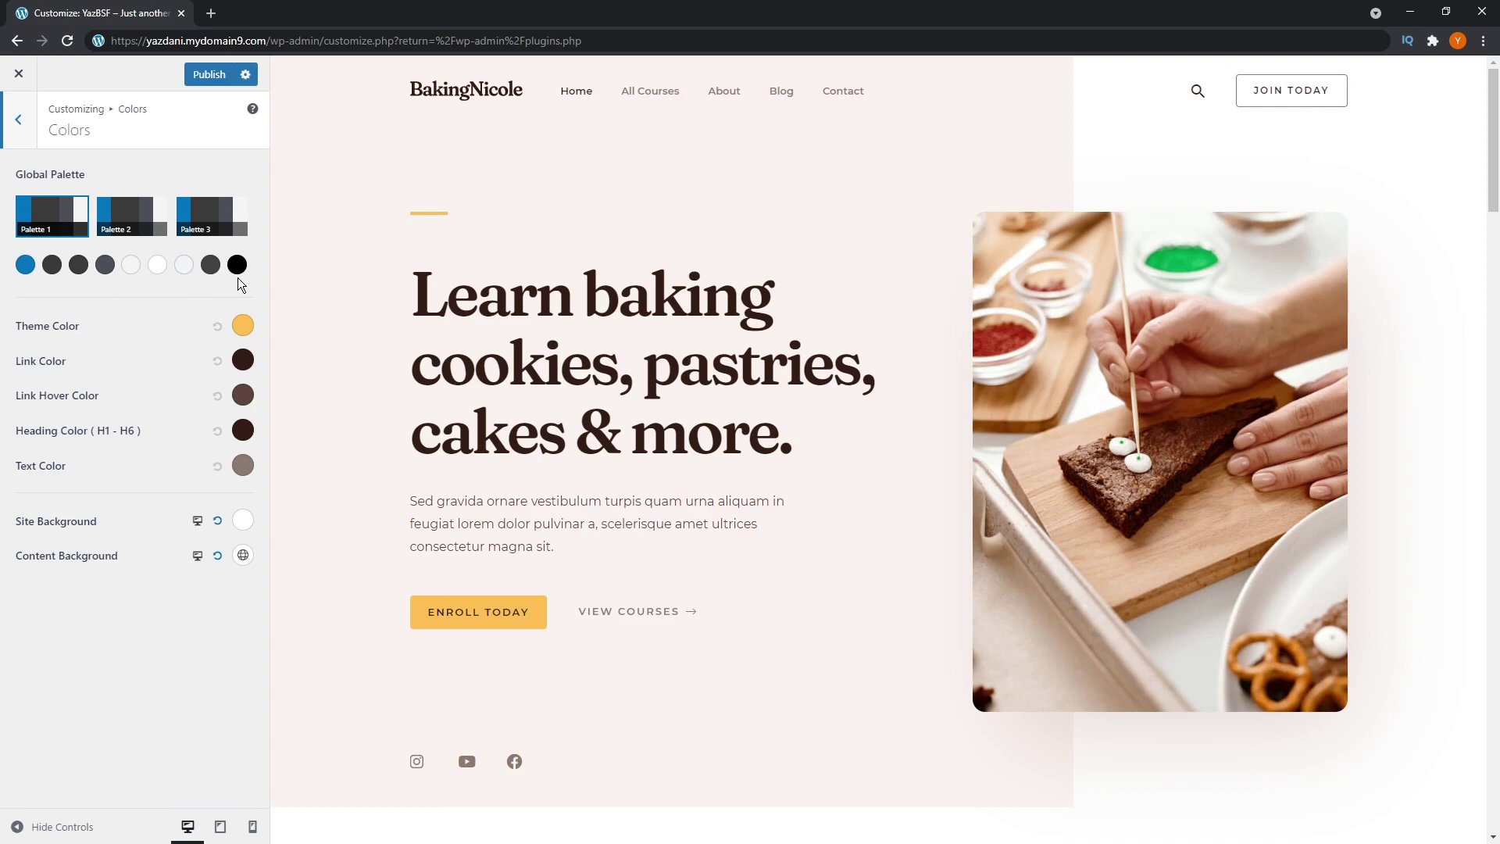
click(25, 268)
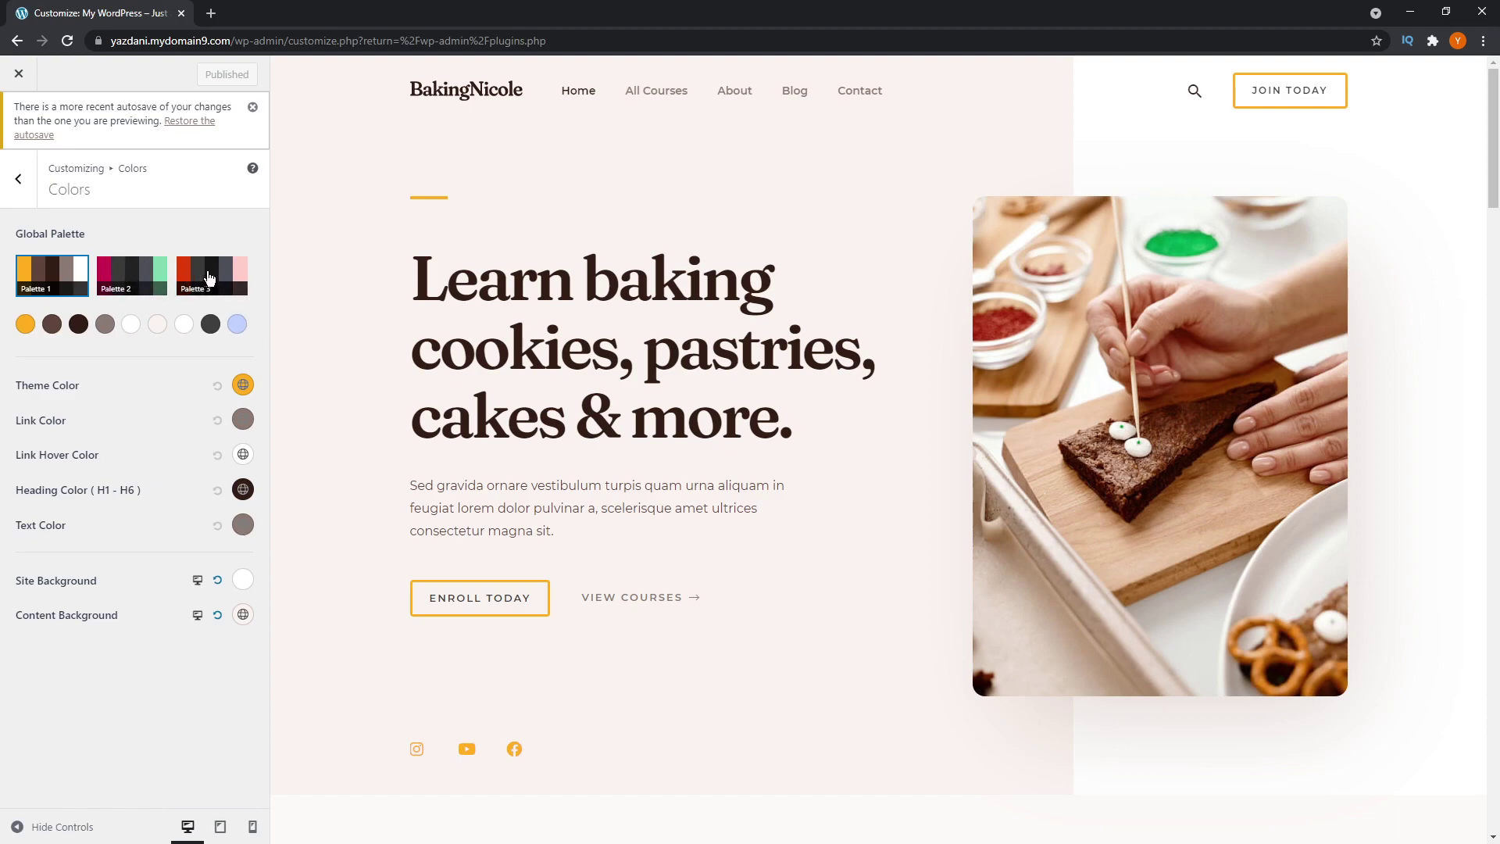
click(133, 282)
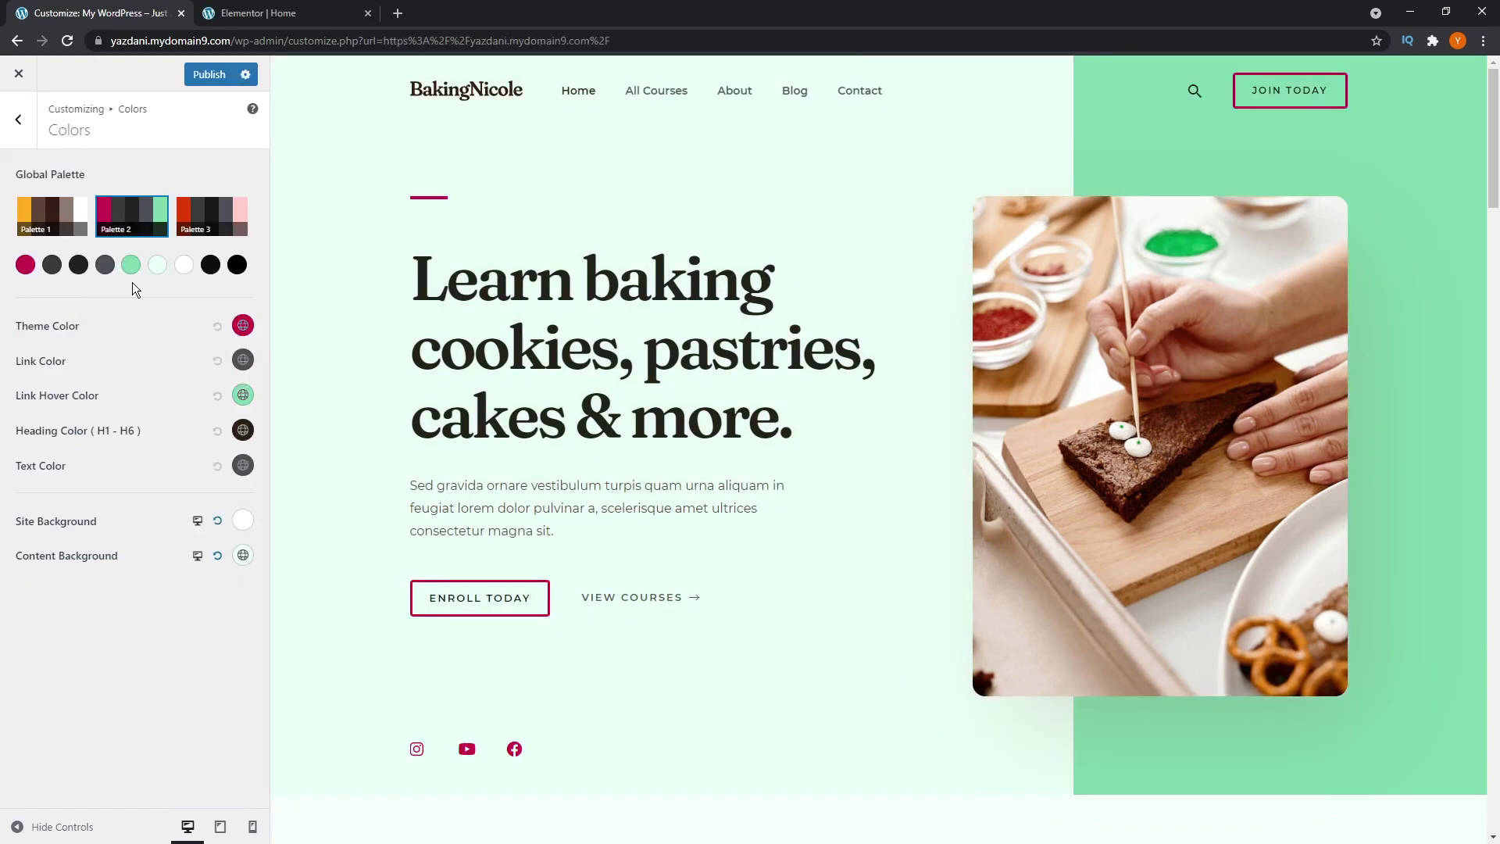
click(202, 224)
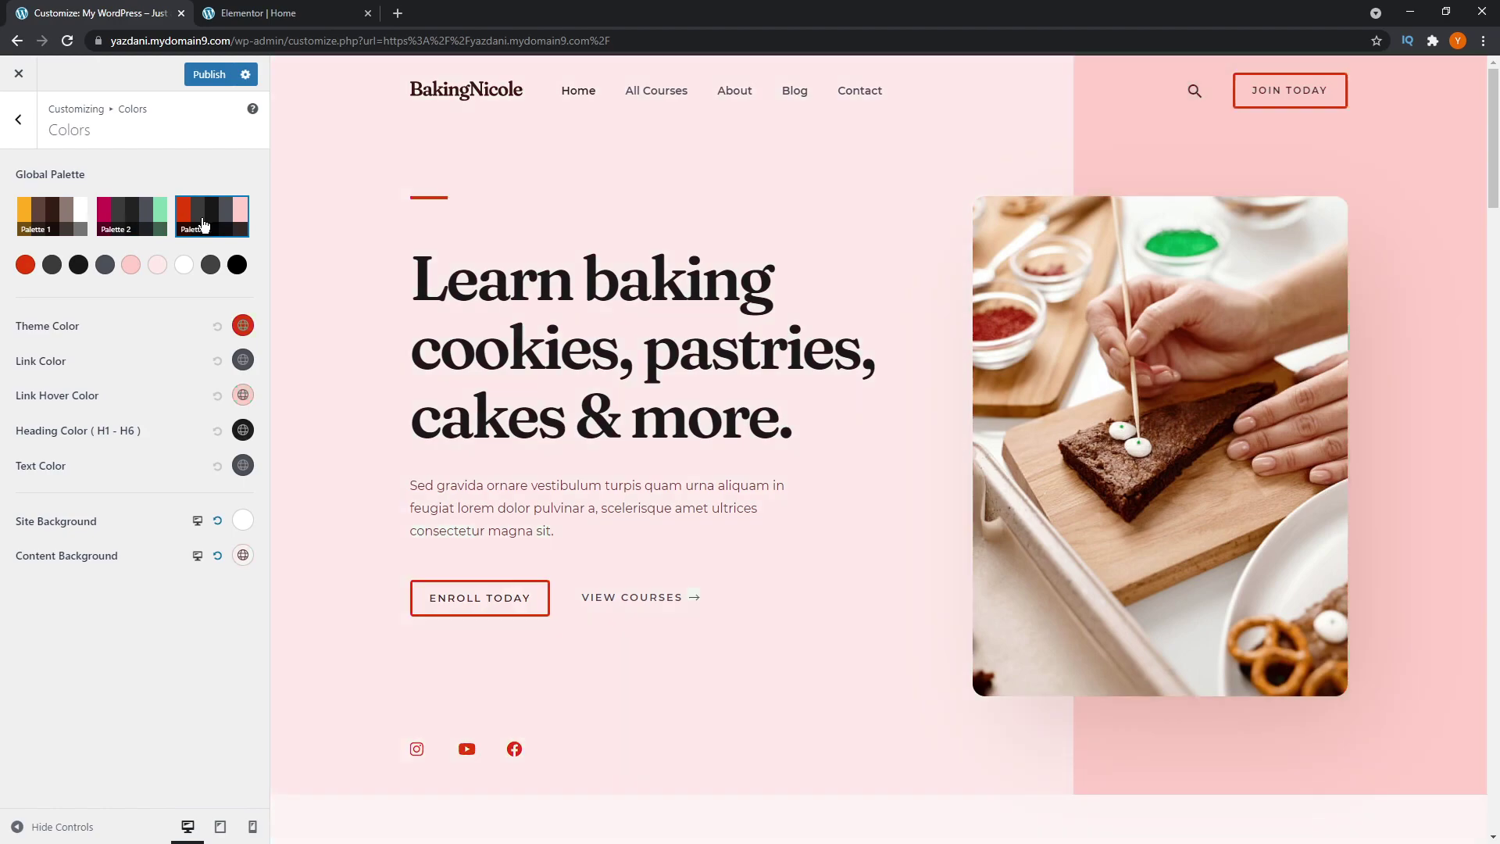
click(41, 231)
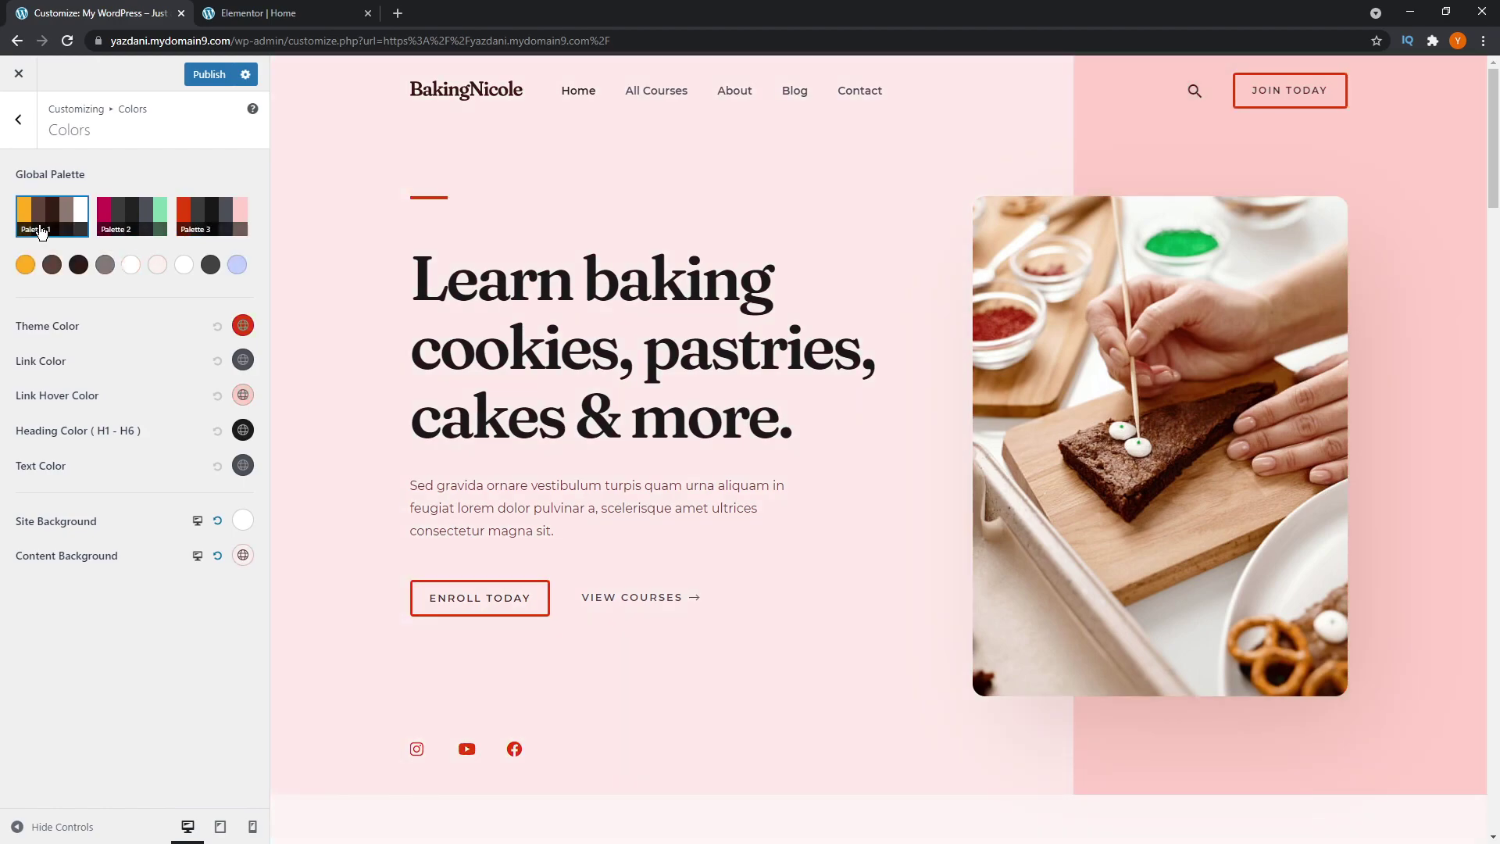
click(107, 223)
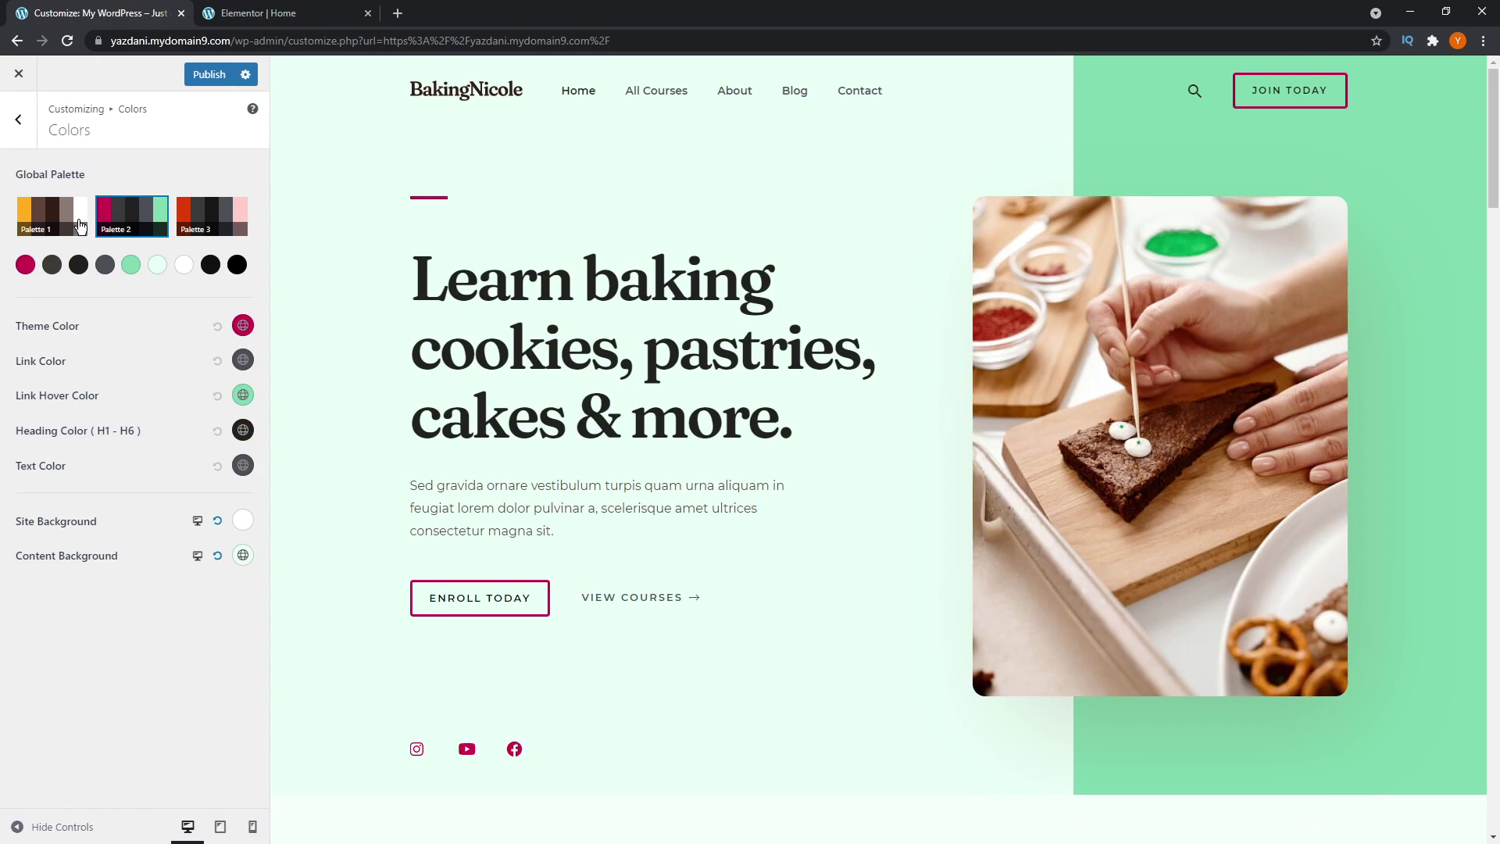
click(47, 223)
click(119, 220)
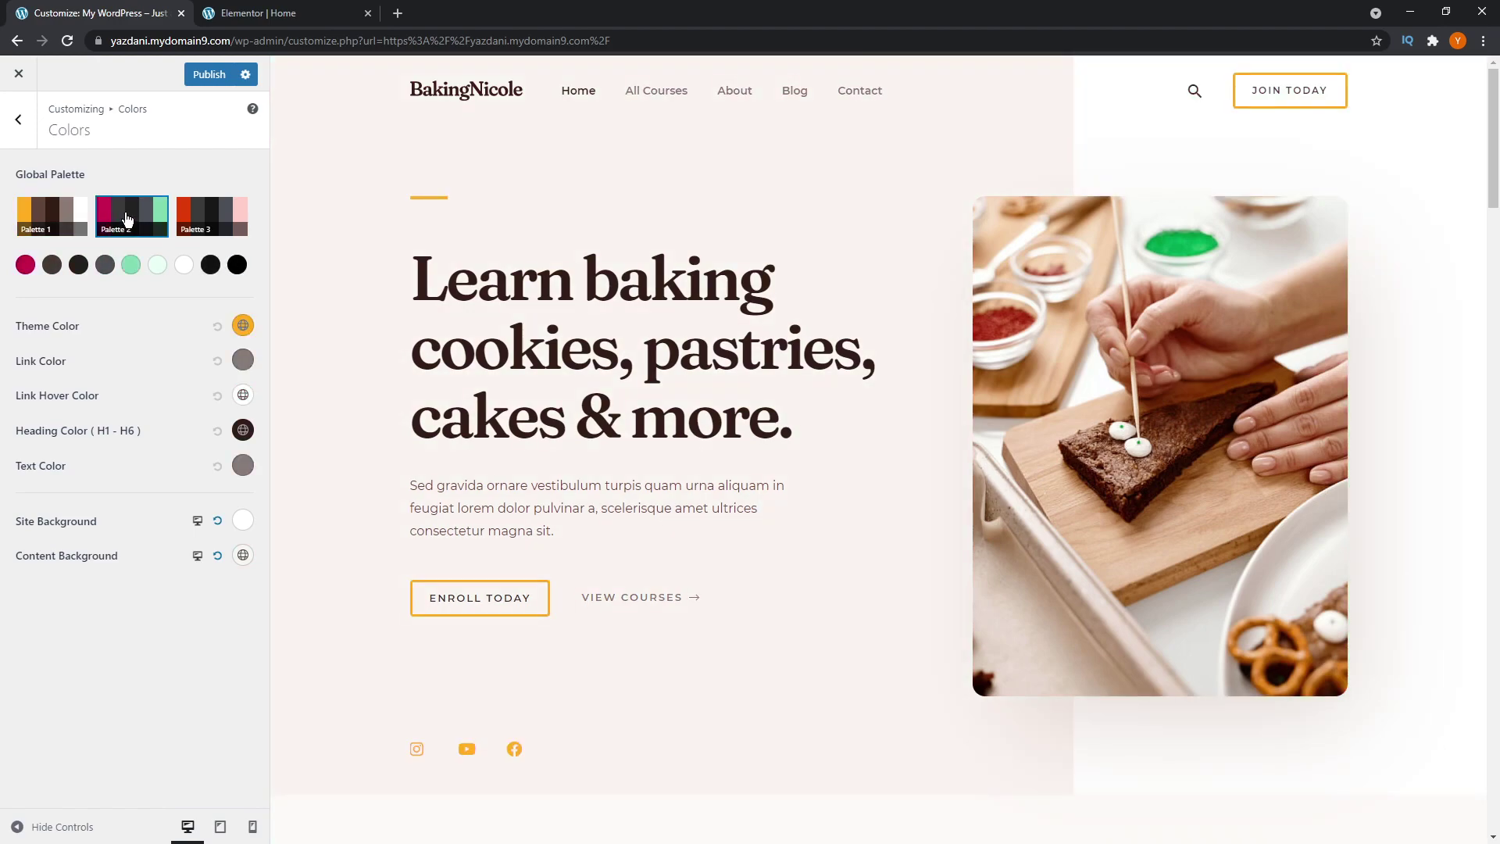
click(196, 217)
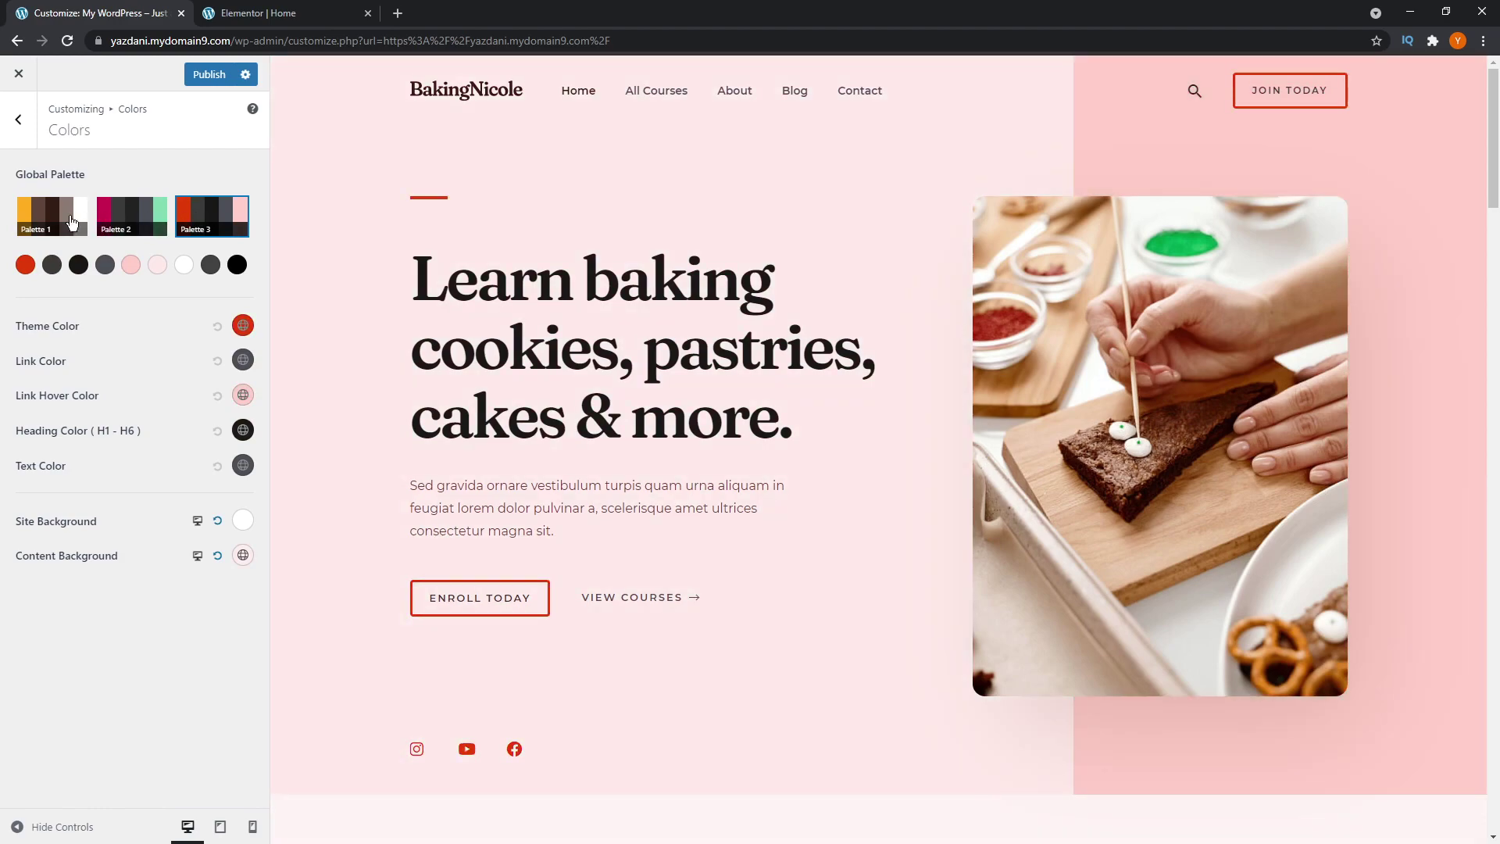
click(48, 223)
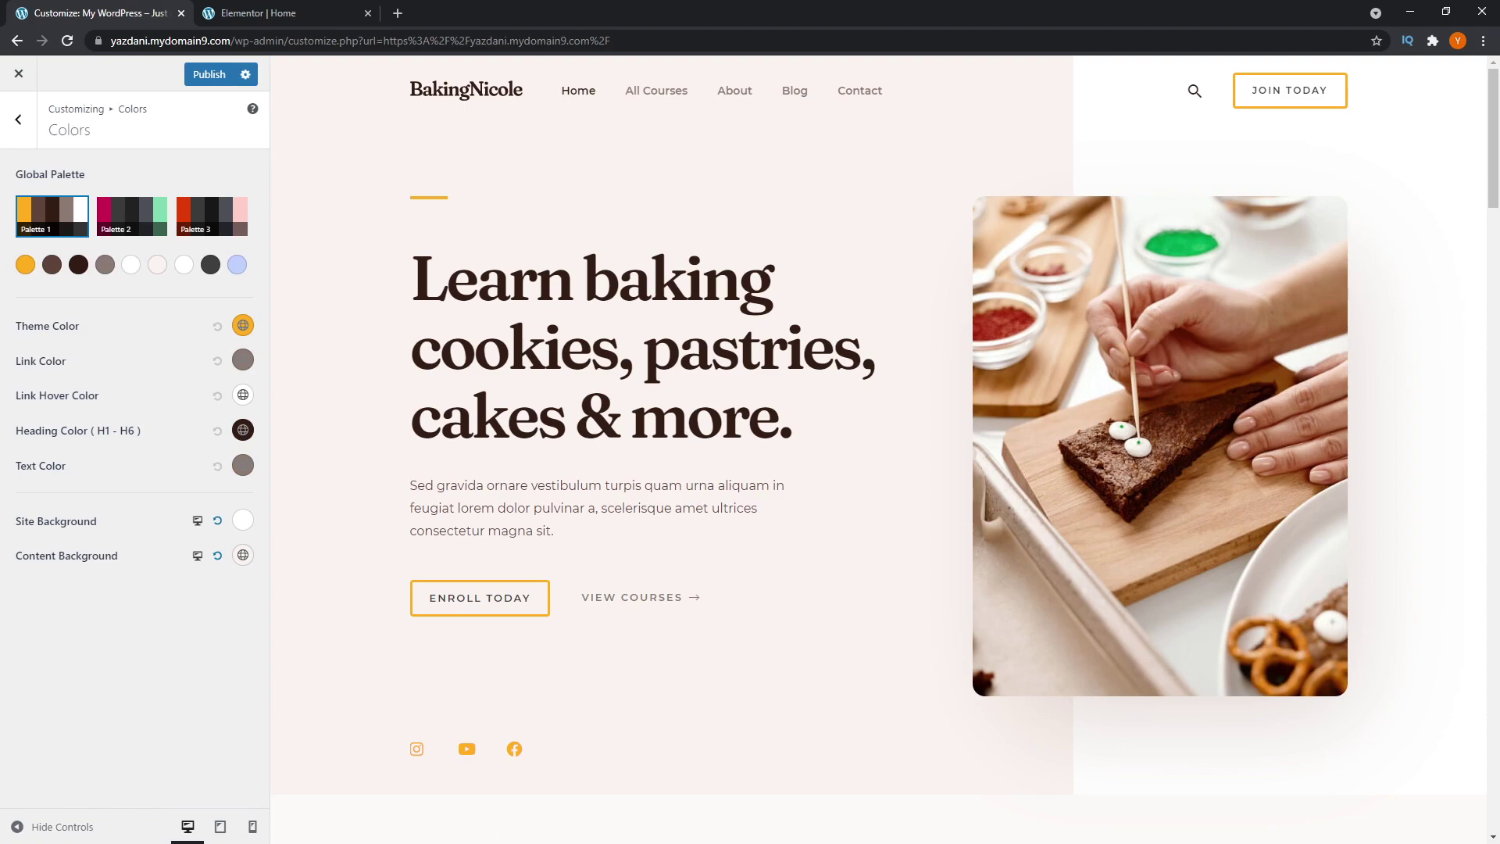
Step: Change the light-blue Palette 1 colour to crimson
click(235, 267)
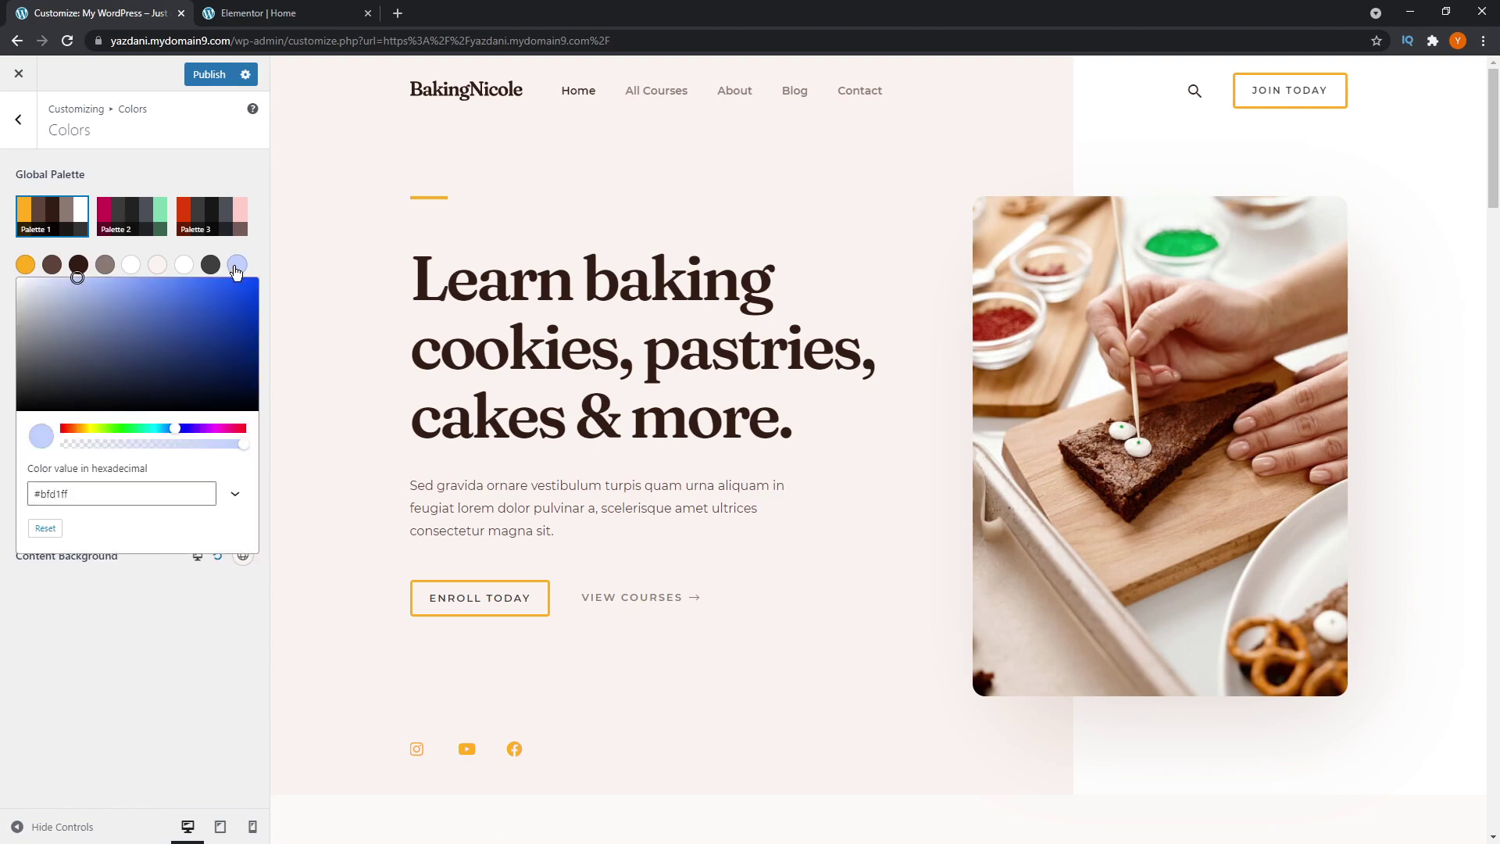
drag(196, 430, 235, 429)
drag(234, 331, 257, 267)
click(256, 267)
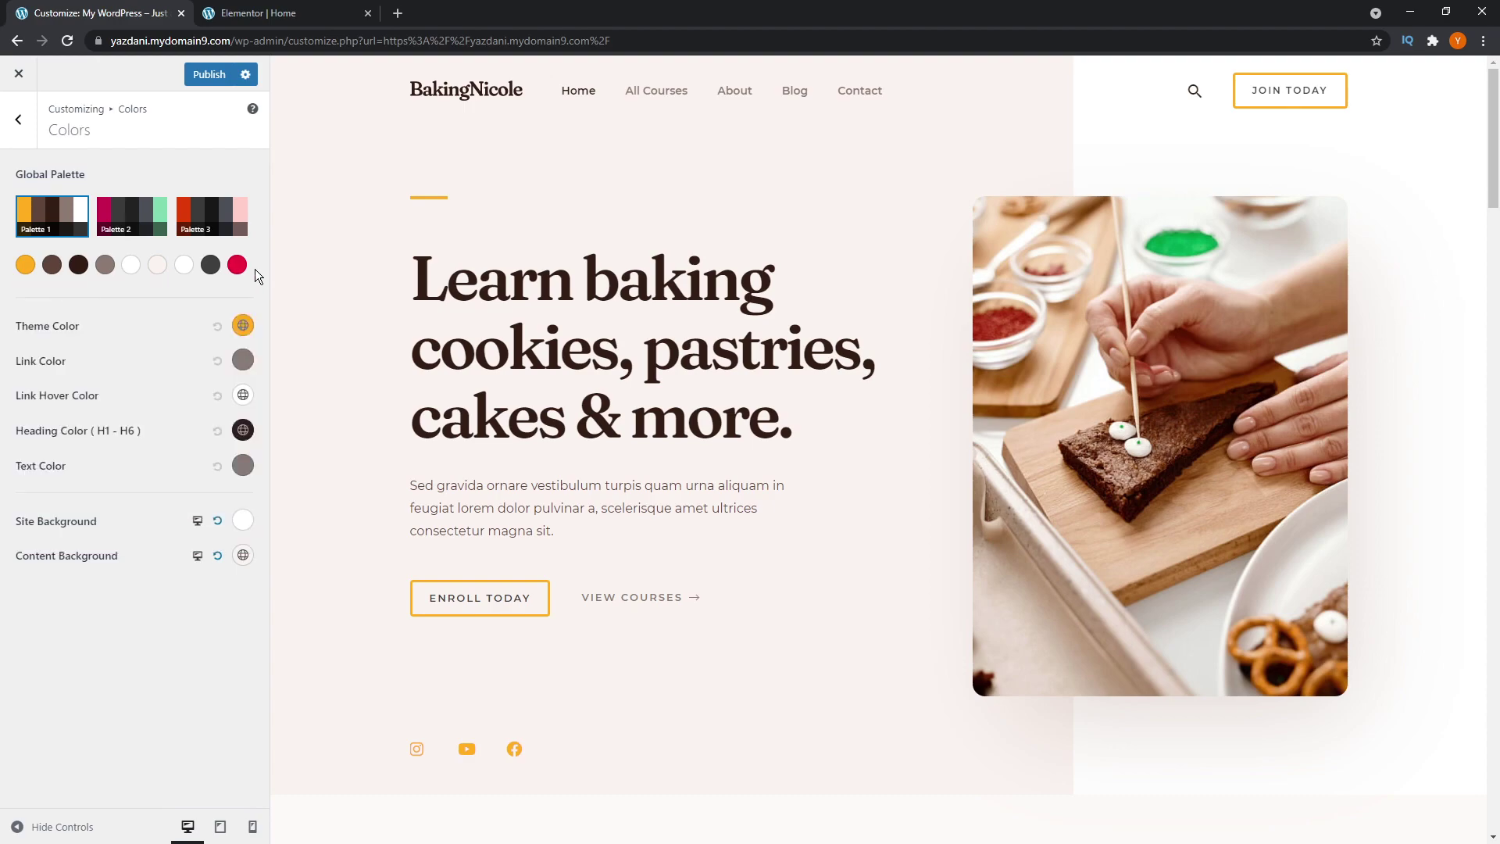
Step: Make the headings use the crimson palette colour
click(243, 430)
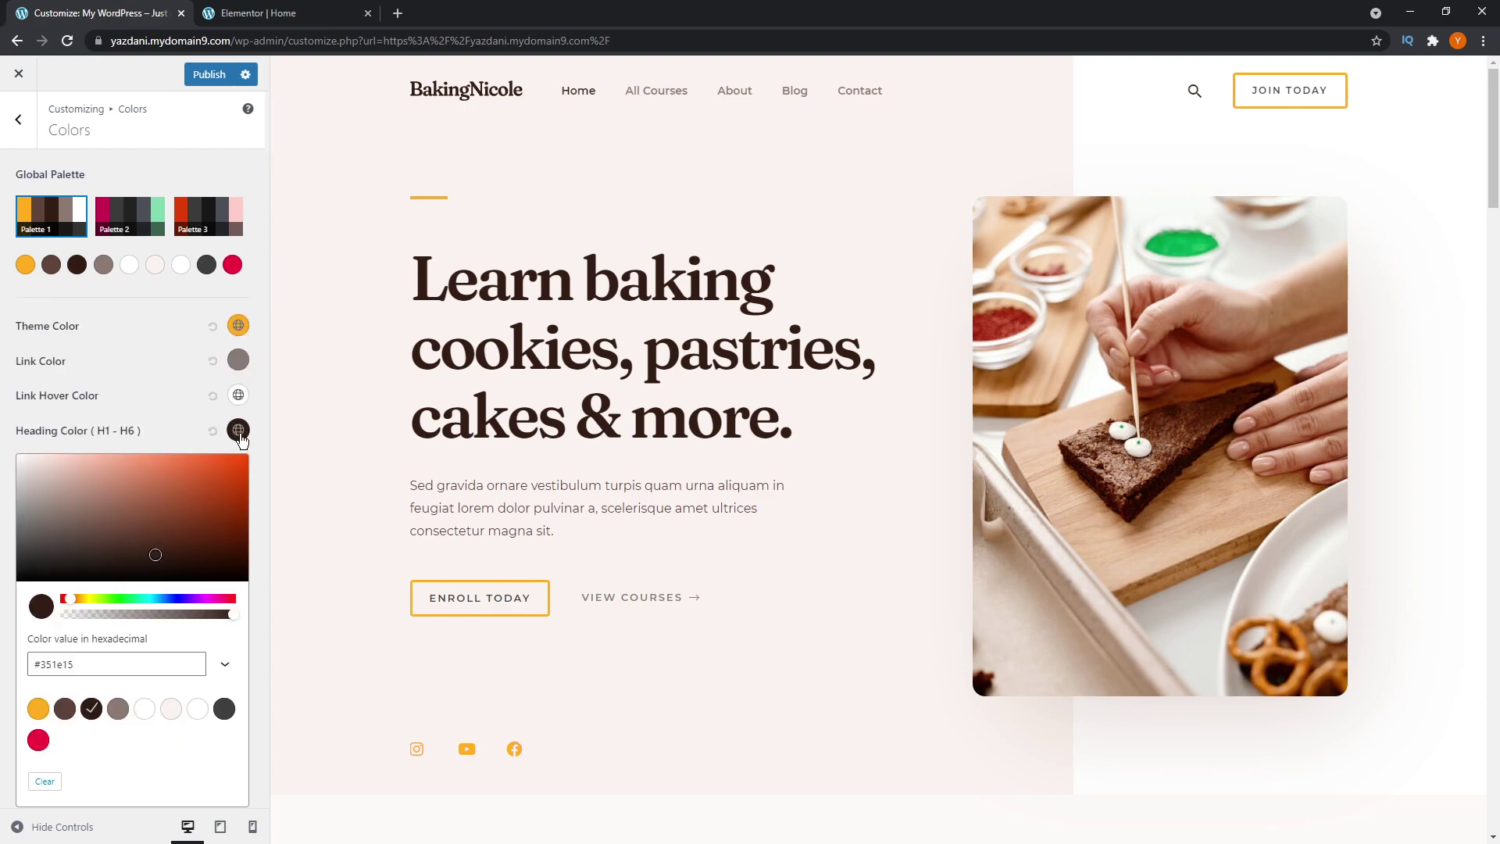
click(38, 740)
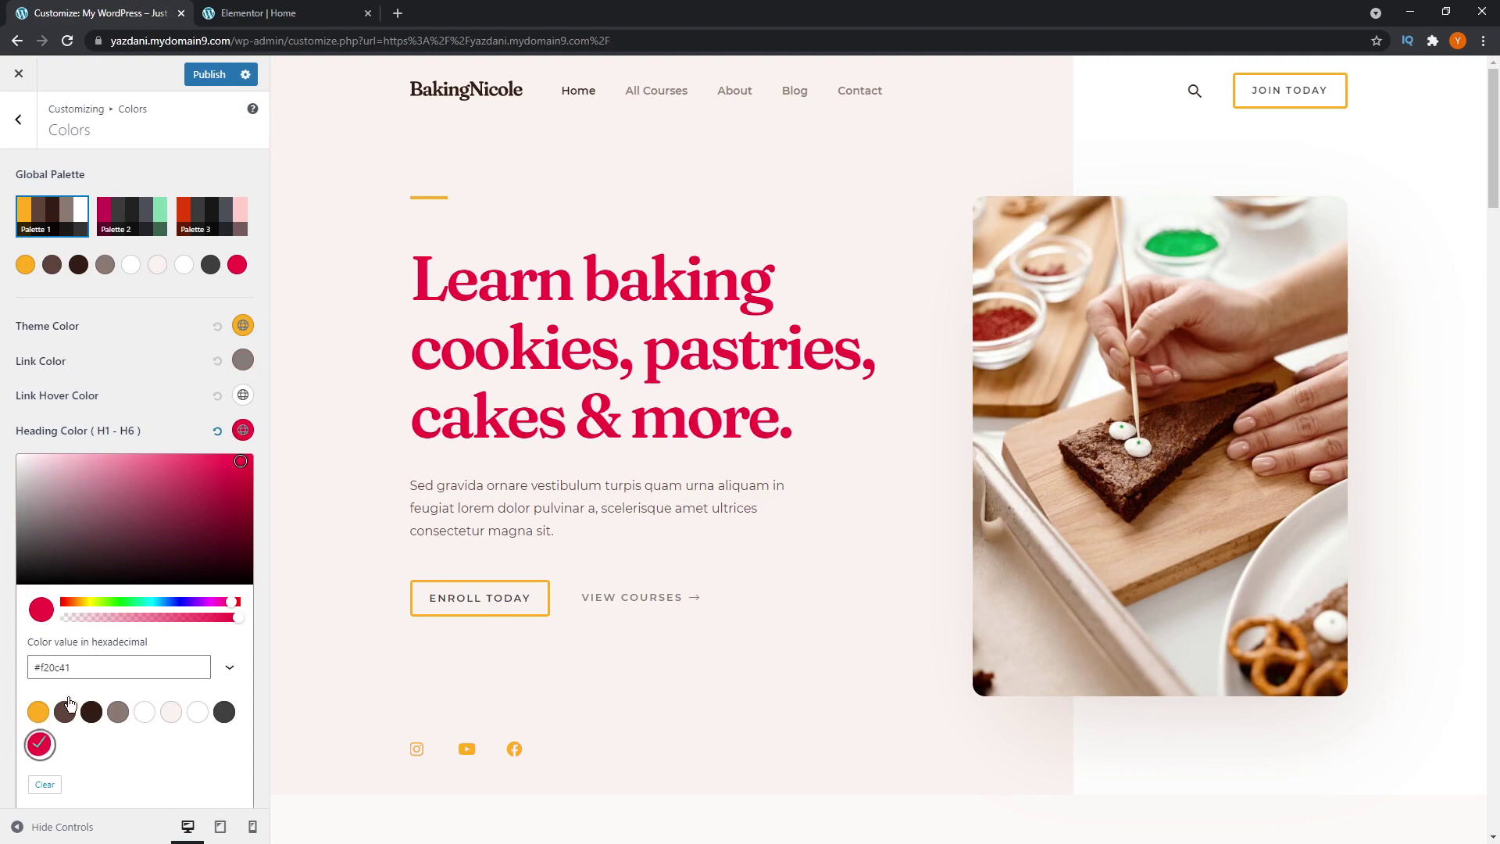
click(178, 387)
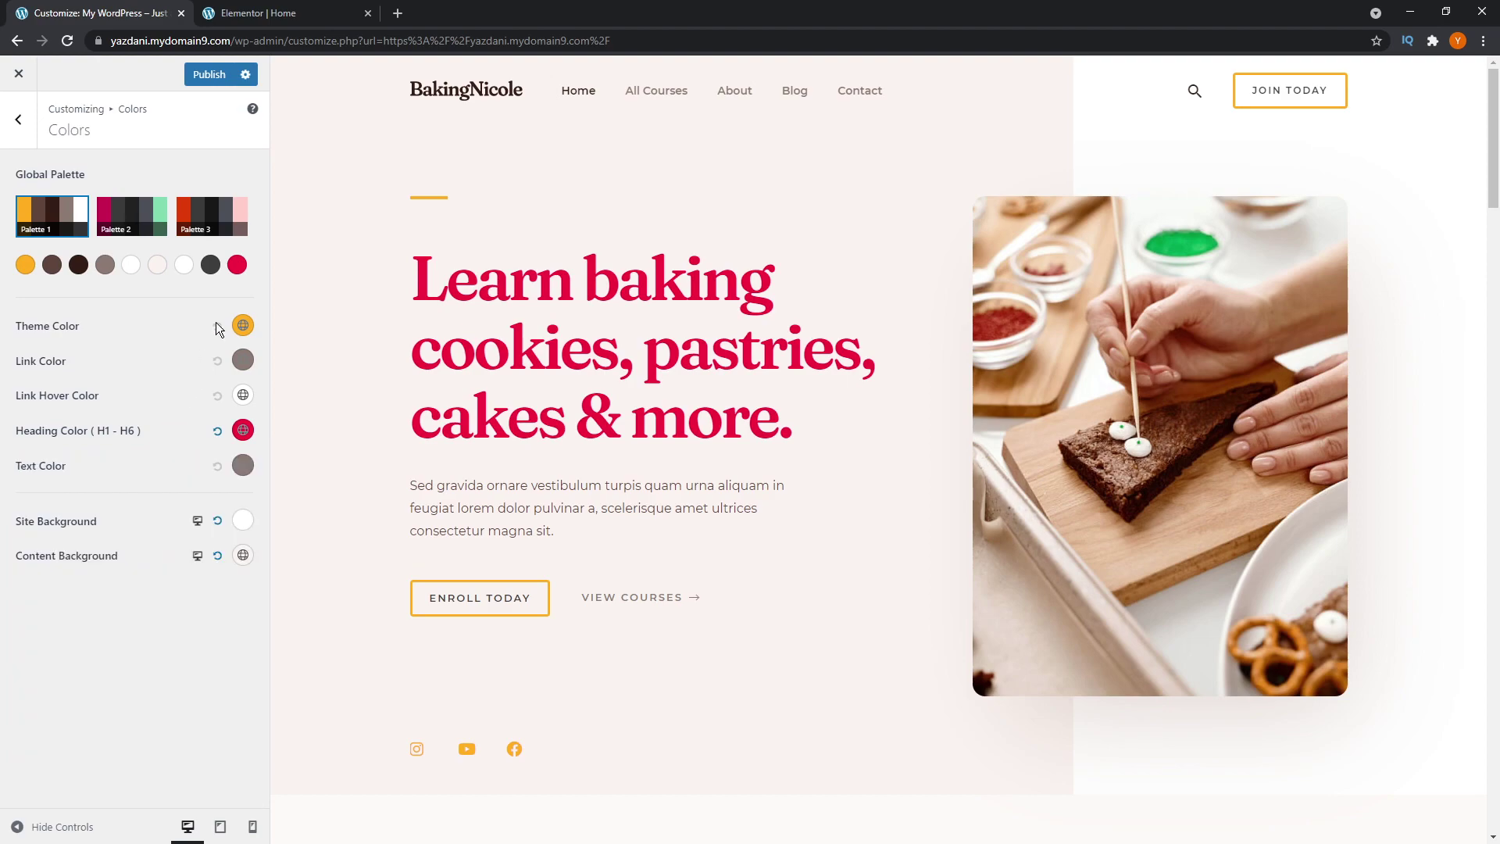
Step: Shift that palette colour to blue and reset the heading colour to default
click(236, 268)
drag(192, 427, 164, 428)
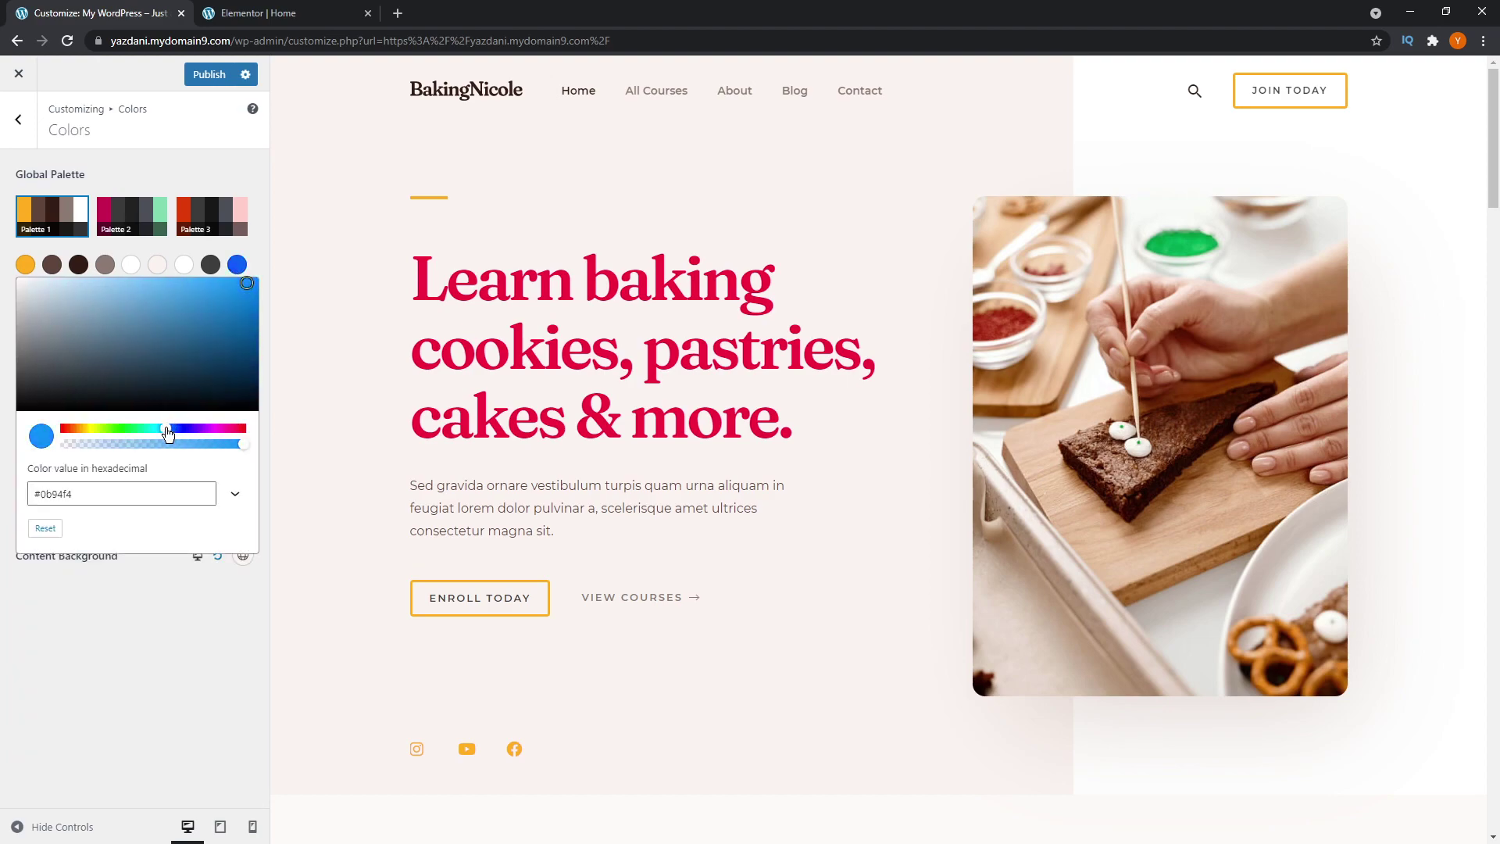
click(260, 252)
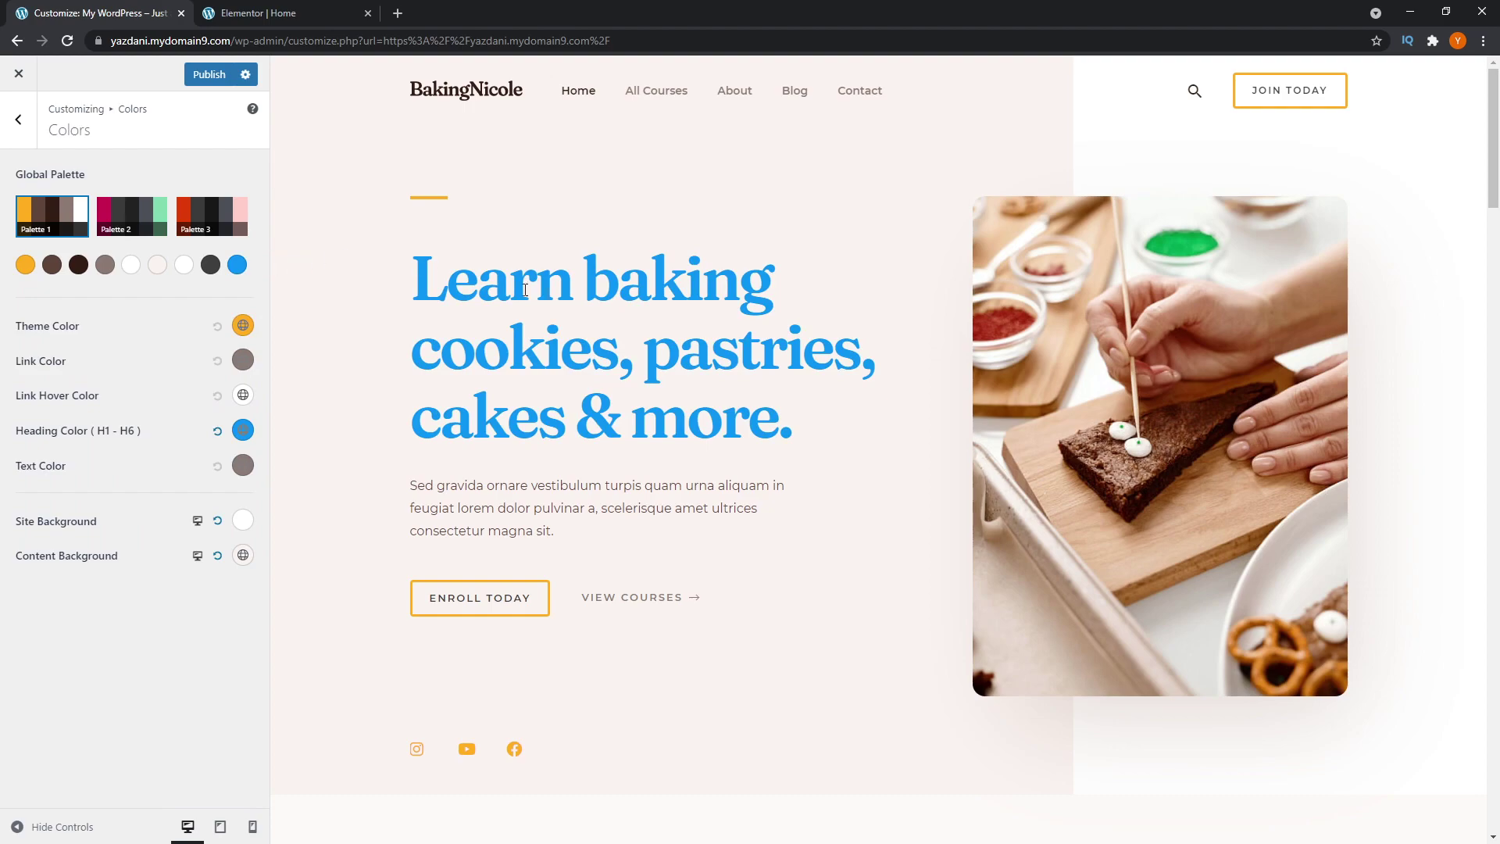
scroll(841, 450, down, 3)
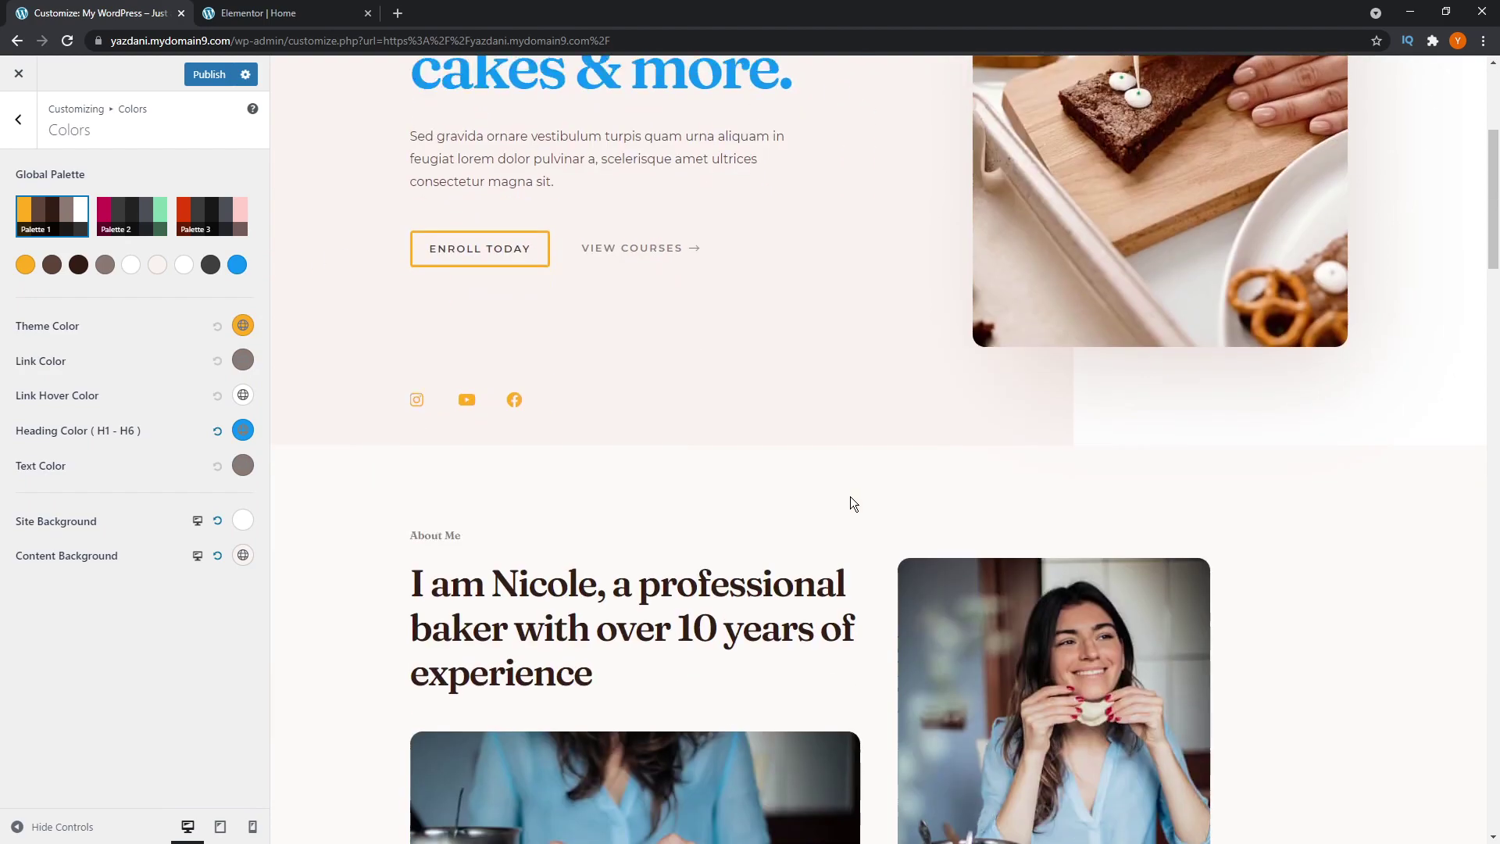
scroll(850, 496, down, 4)
scroll(849, 493, down, 4)
scroll(851, 493, down, 4)
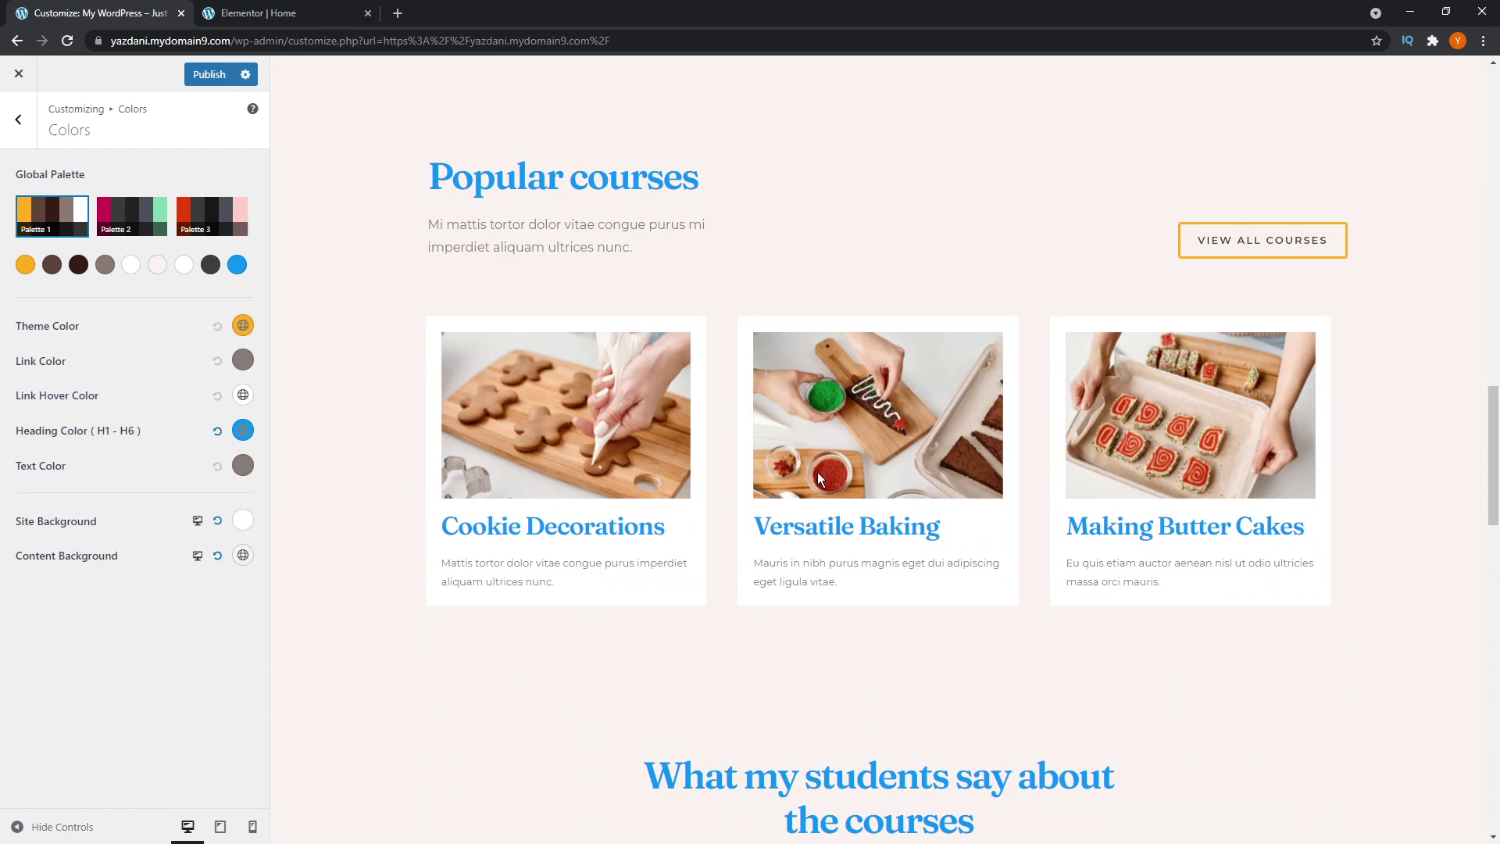
scroll(818, 471, up, 1)
scroll(817, 472, up, 3)
scroll(876, 543, down, 3)
scroll(1225, 692, down, 2)
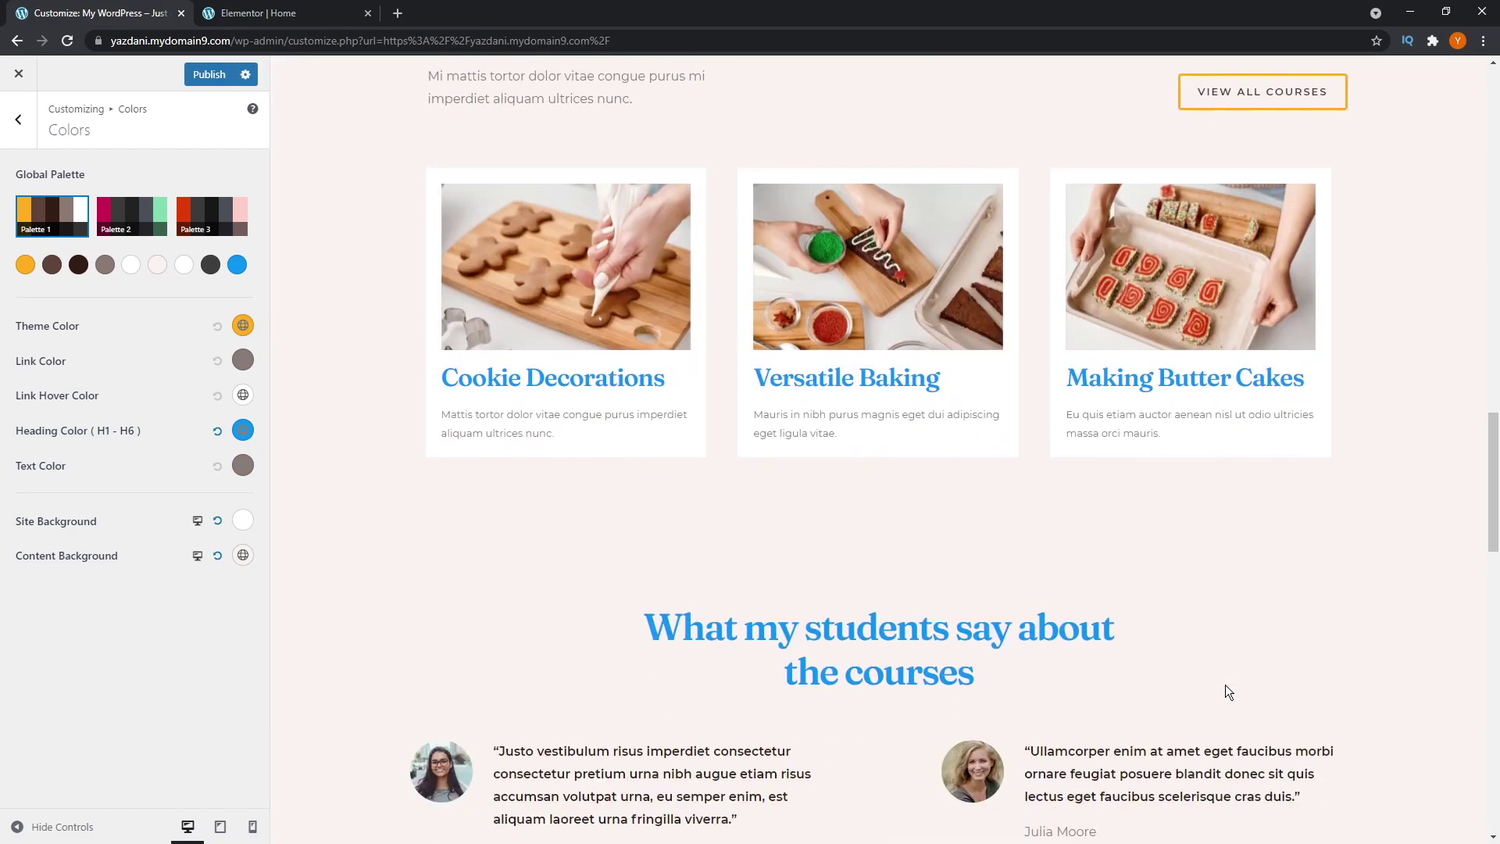
scroll(1229, 684, down, 1)
scroll(1231, 678, up, 1)
scroll(1233, 671, up, 4)
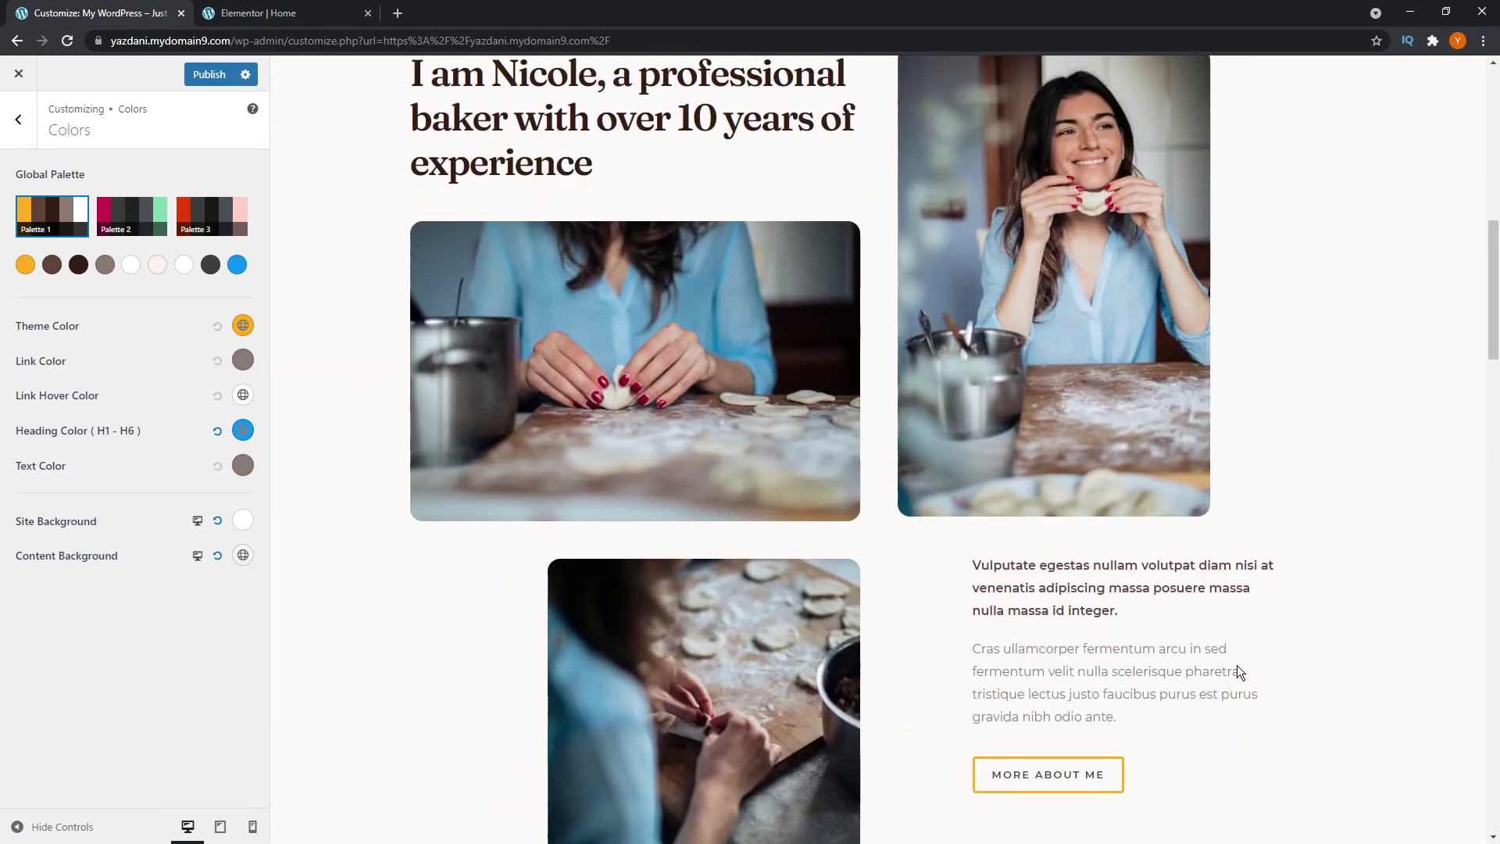
scroll(1237, 665, up, 5)
scroll(1231, 663, up, 2)
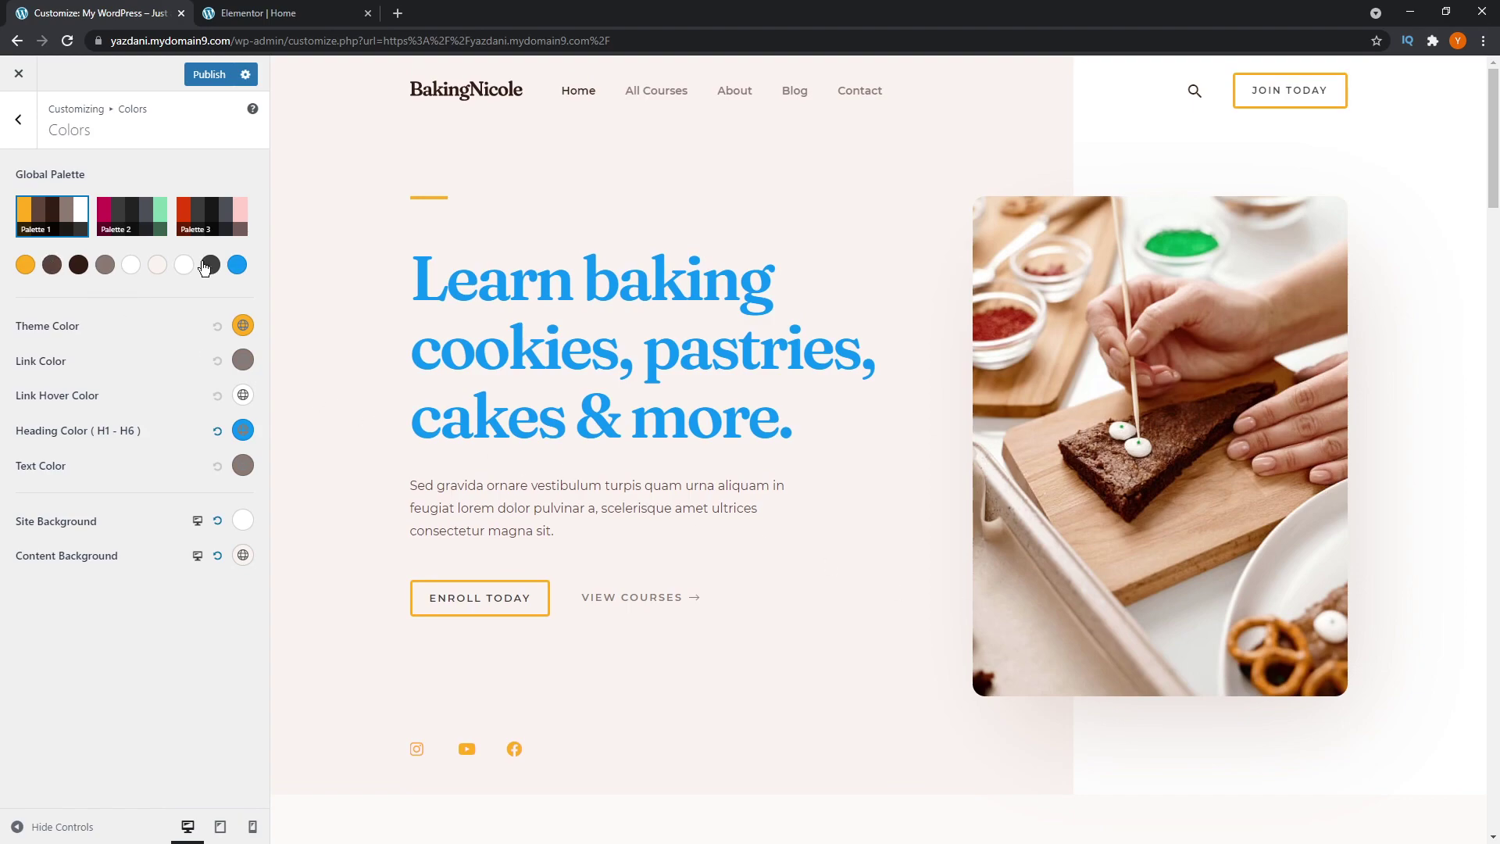
click(216, 432)
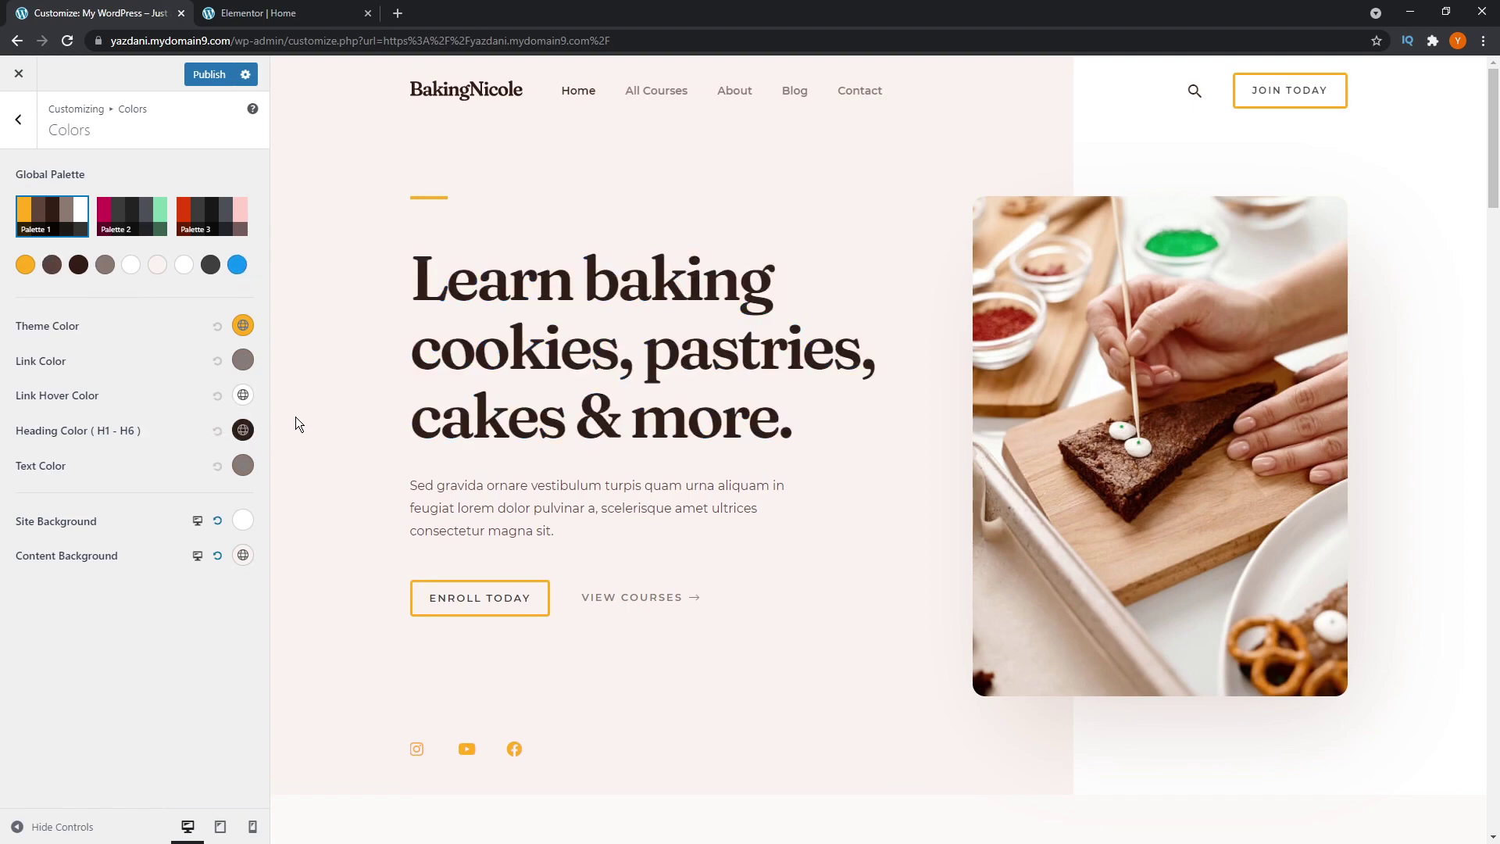
Step: After an orange trial, restore the third palette colour to dark brown by pasting its value
click(73, 266)
click(203, 299)
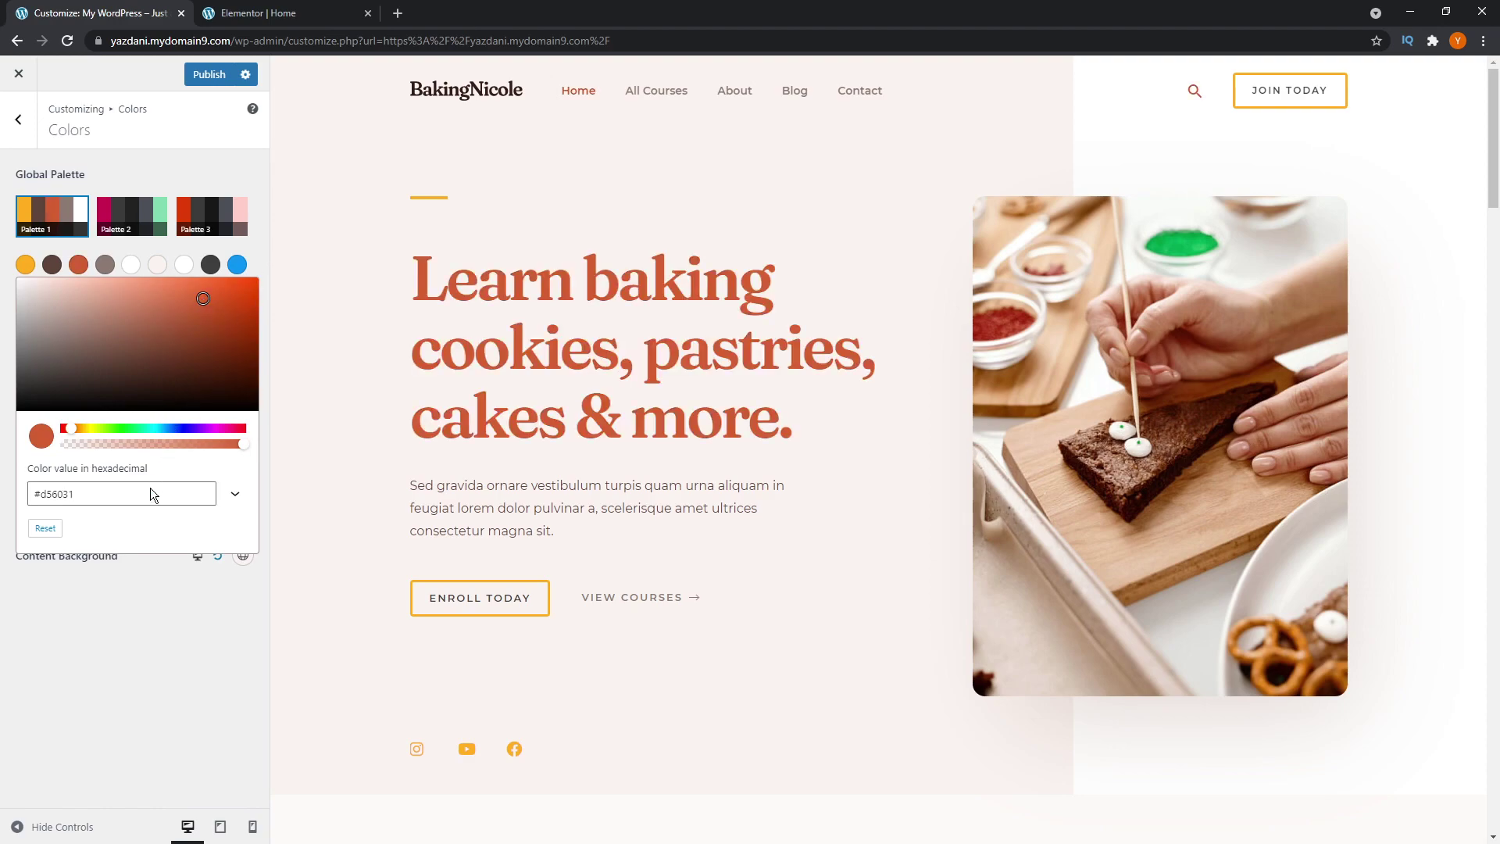
click(138, 605)
click(78, 266)
text(#351e15)
click(174, 623)
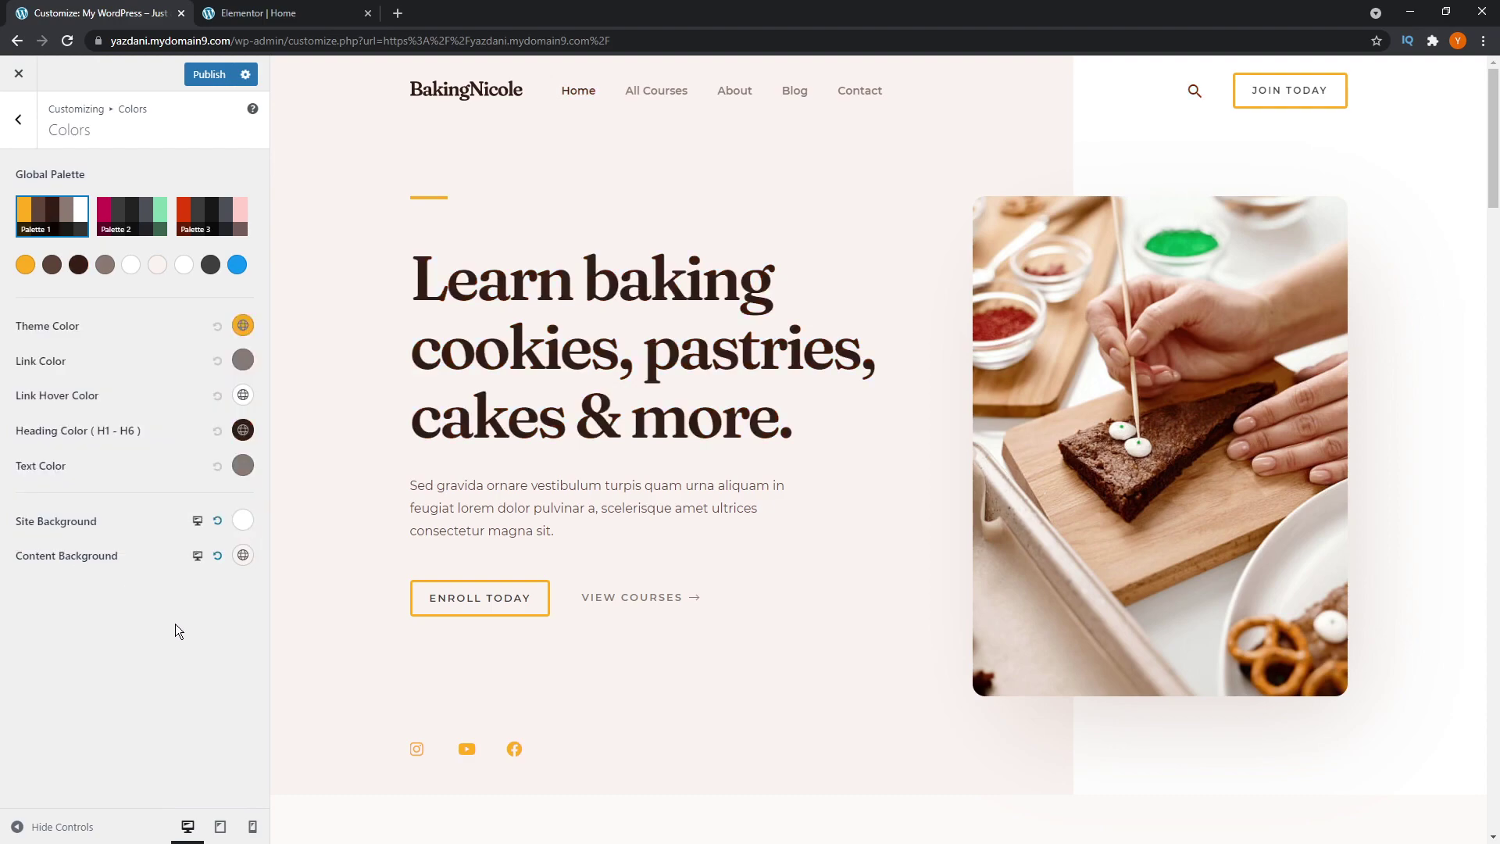
key(ctrl+Tab)
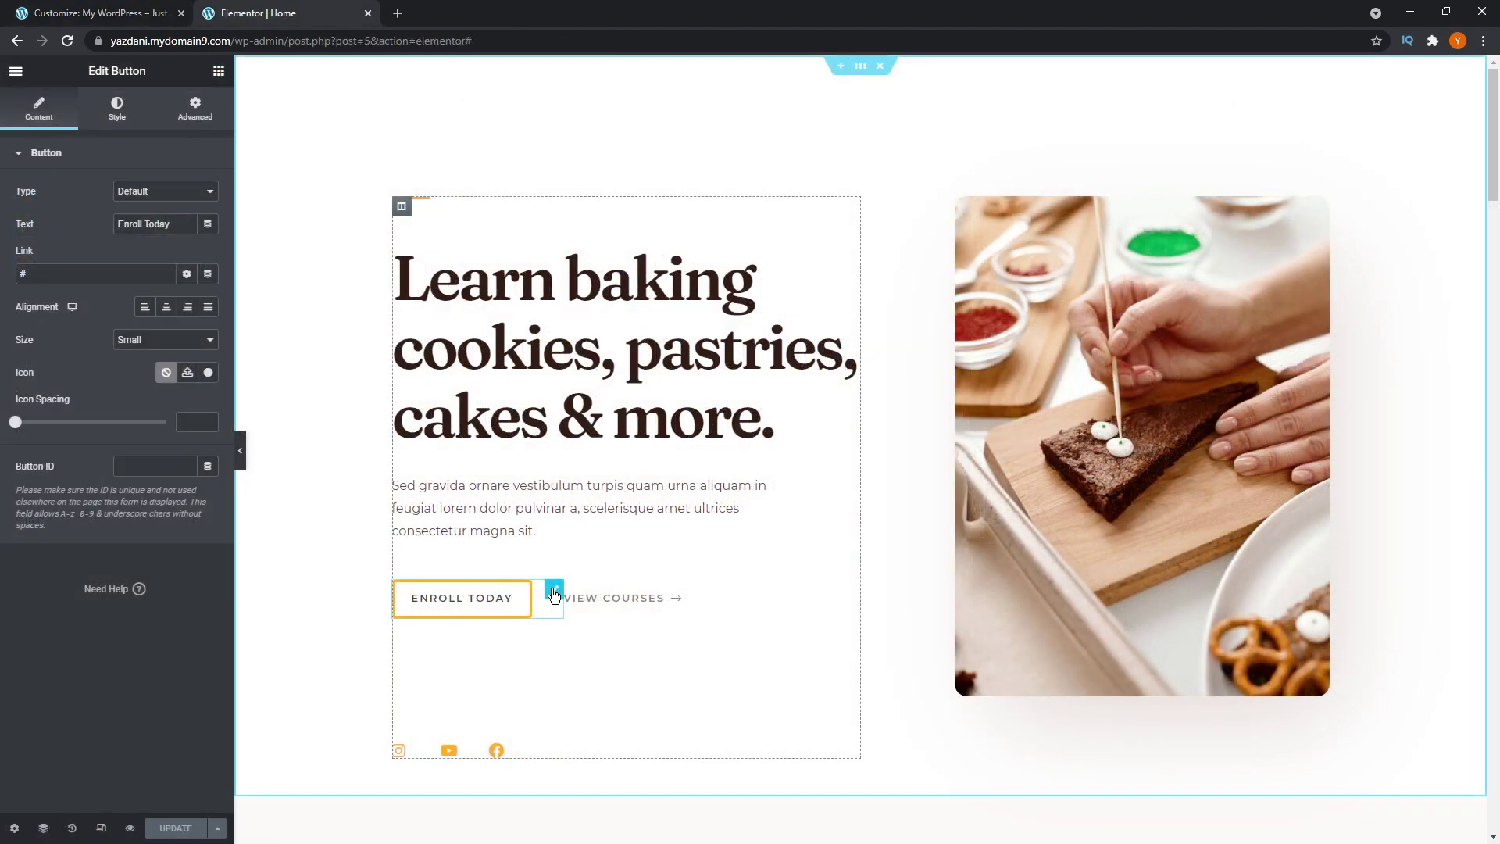
click(113, 117)
click(187, 288)
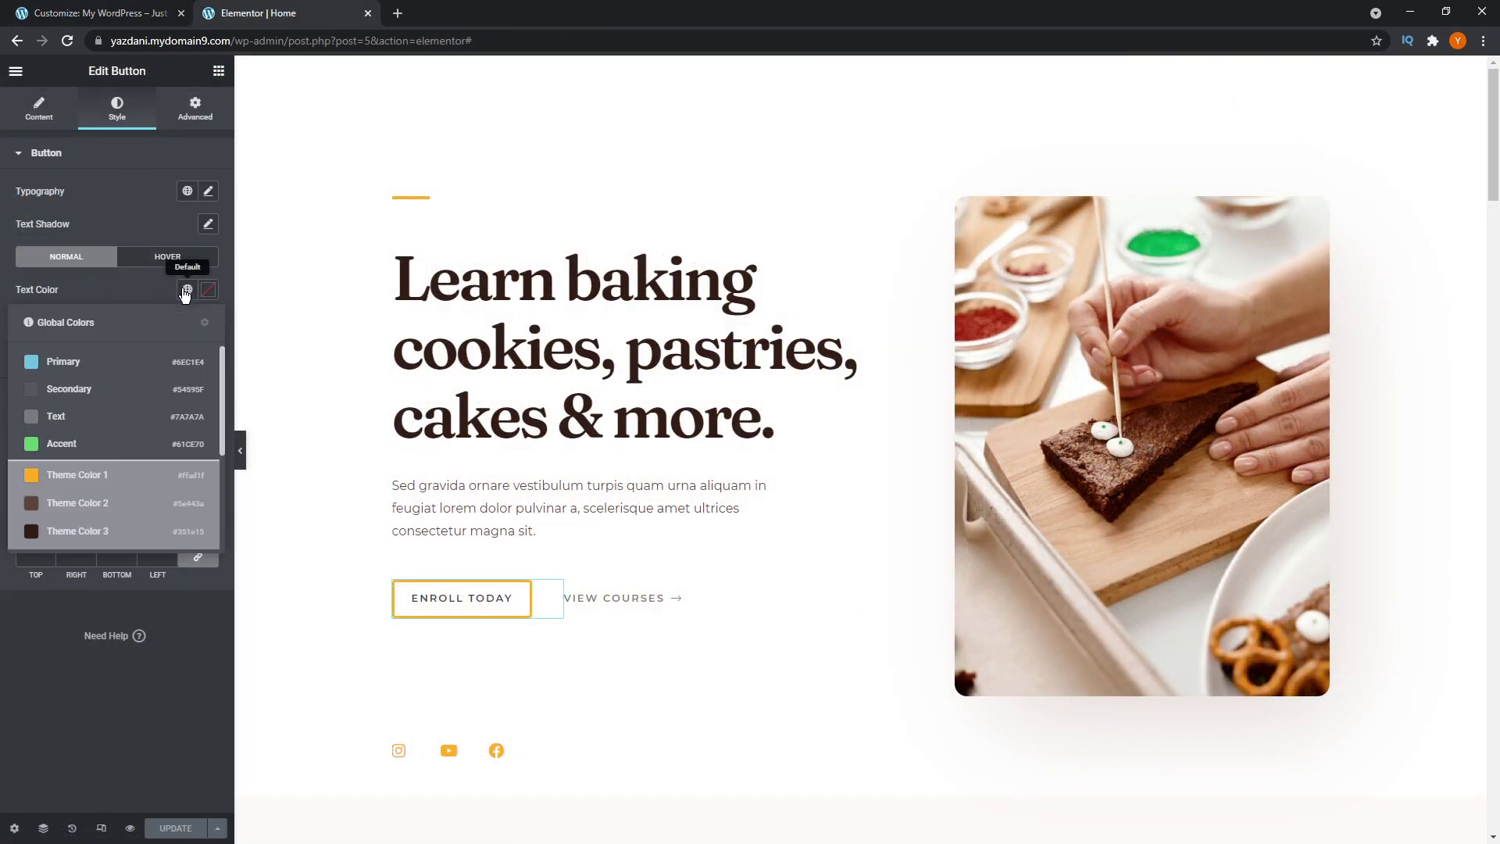
scroll(132, 480, down, 2)
scroll(140, 484, down, 1)
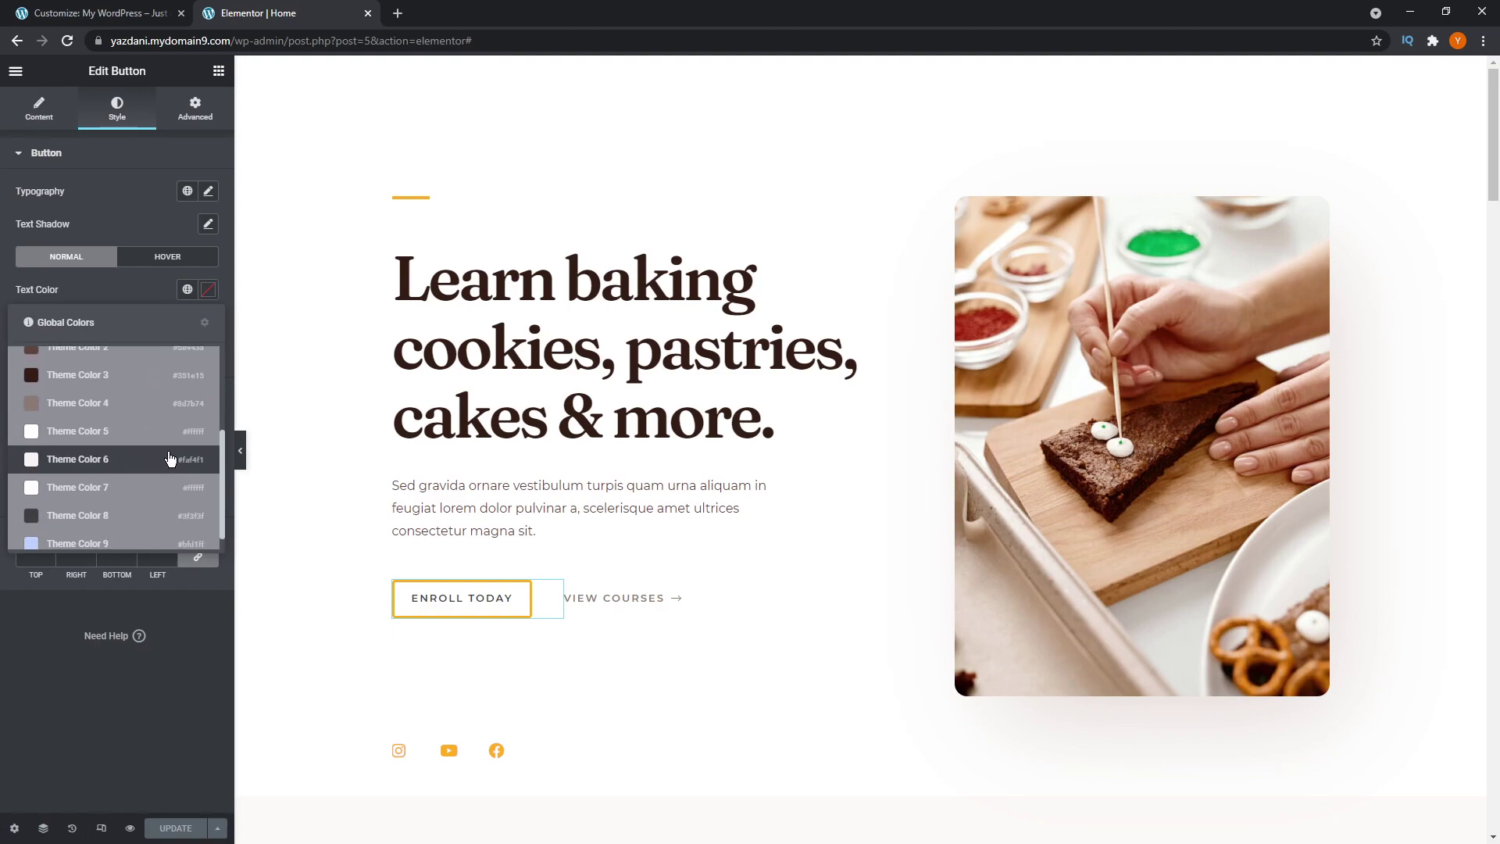
scroll(171, 462, down, 1)
scroll(163, 493, up, 2)
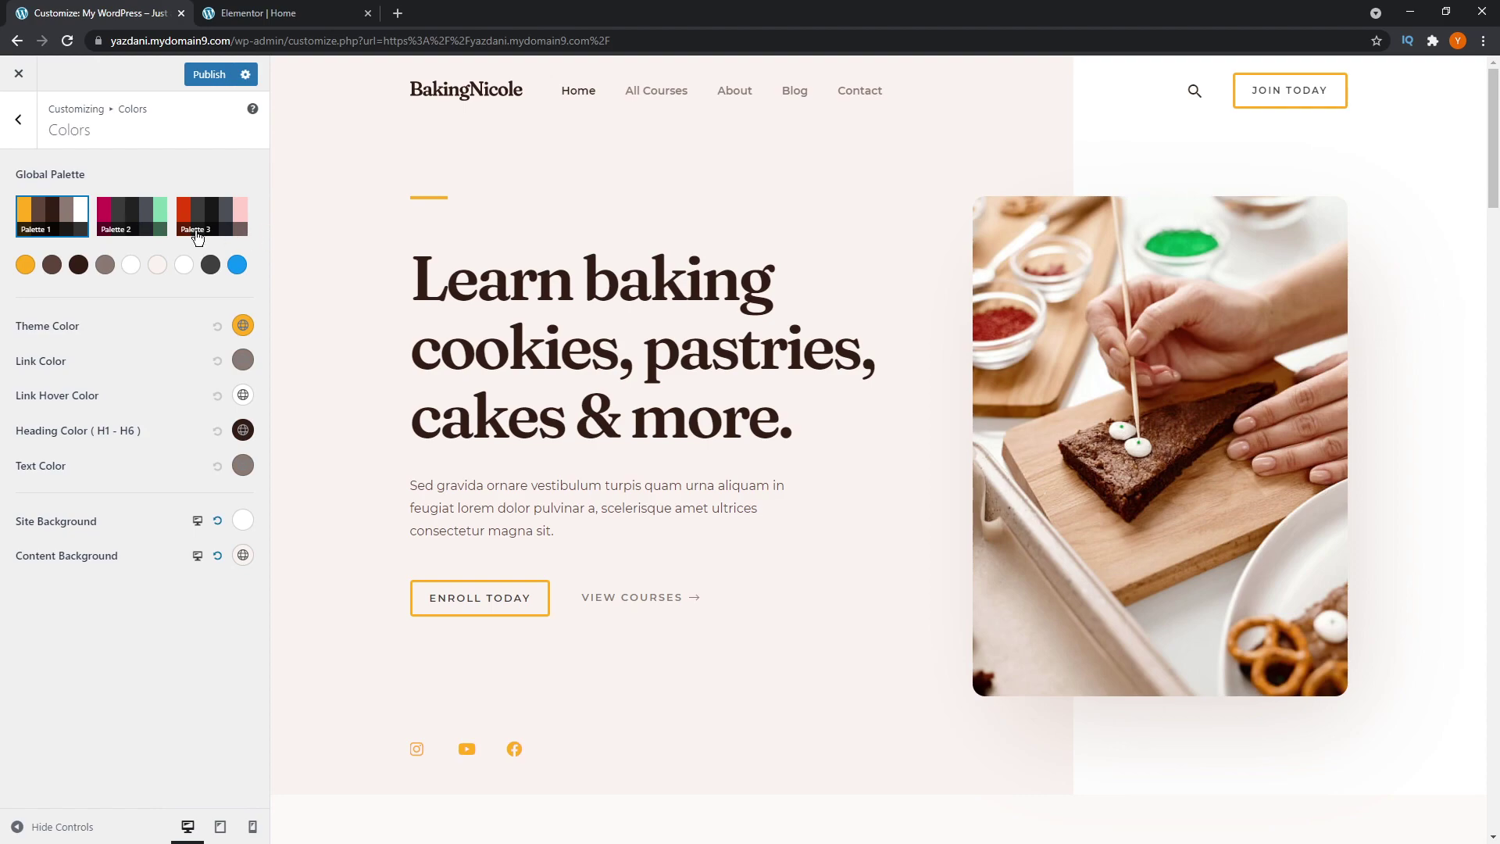
click(151, 225)
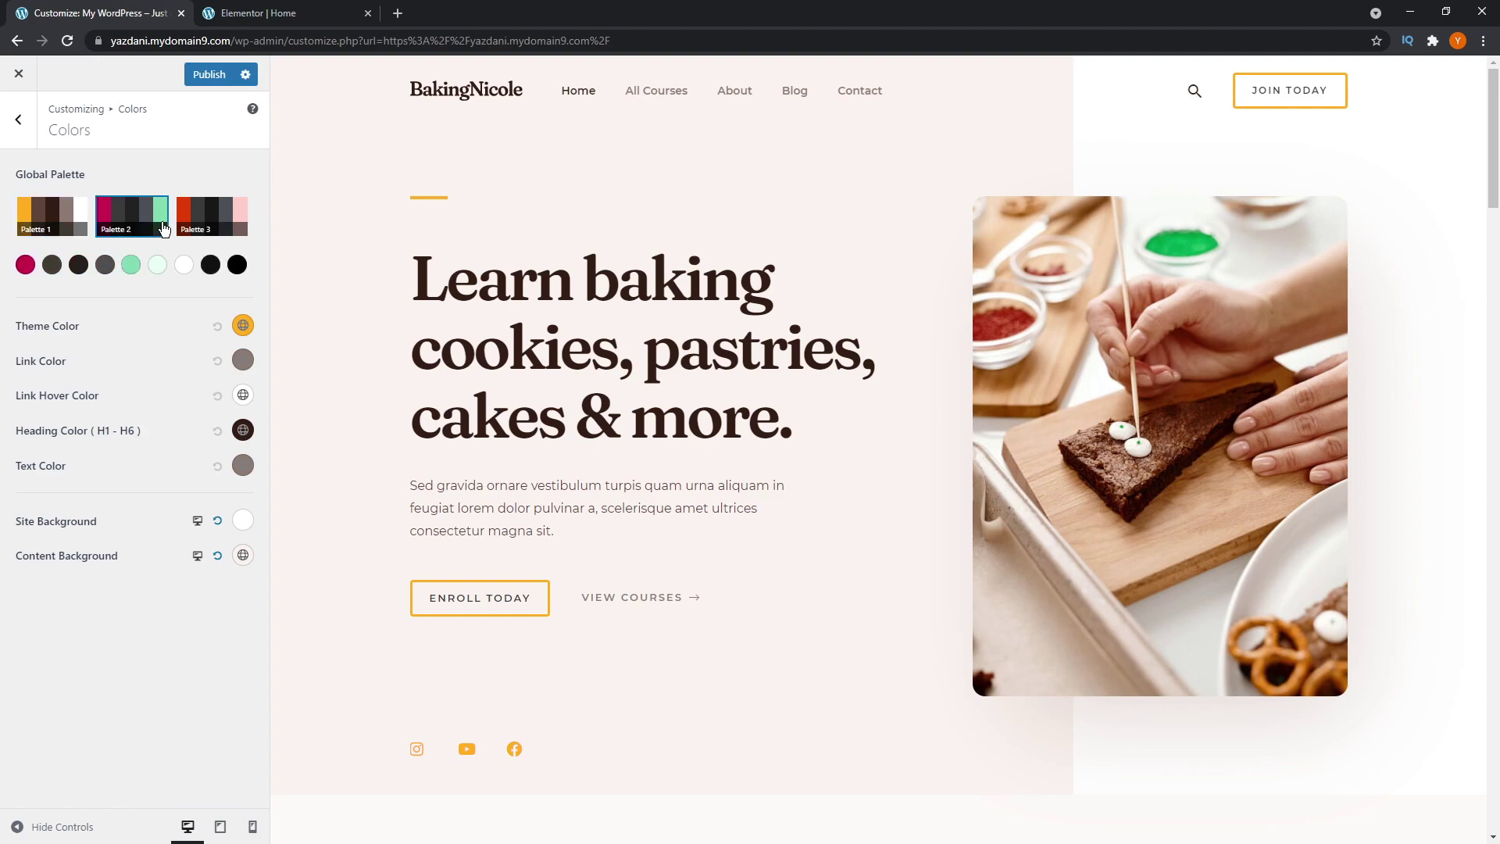
click(220, 223)
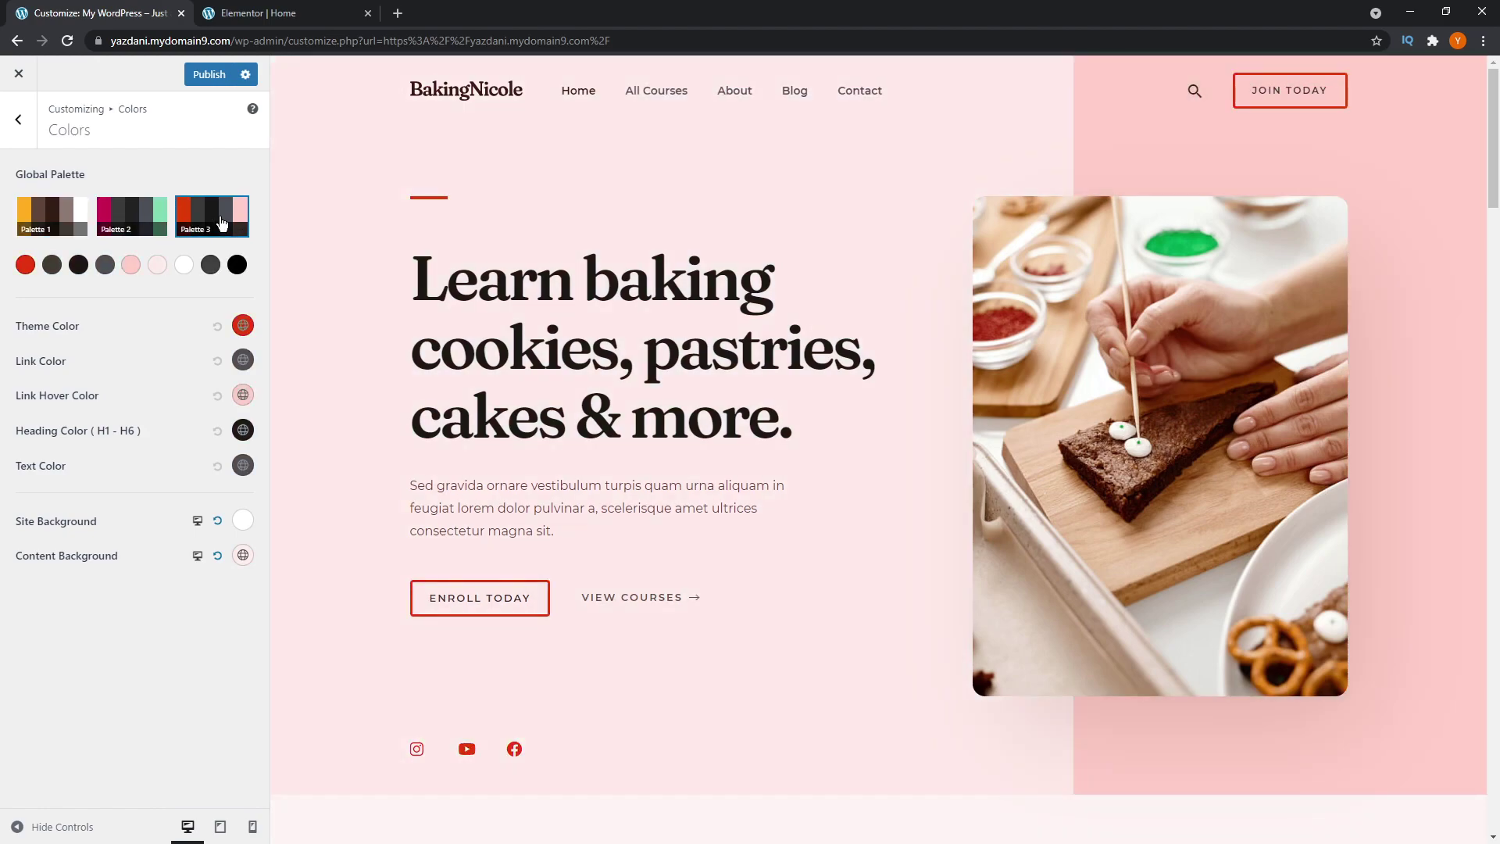
scroll(833, 335, down, 4)
scroll(826, 337, down, 6)
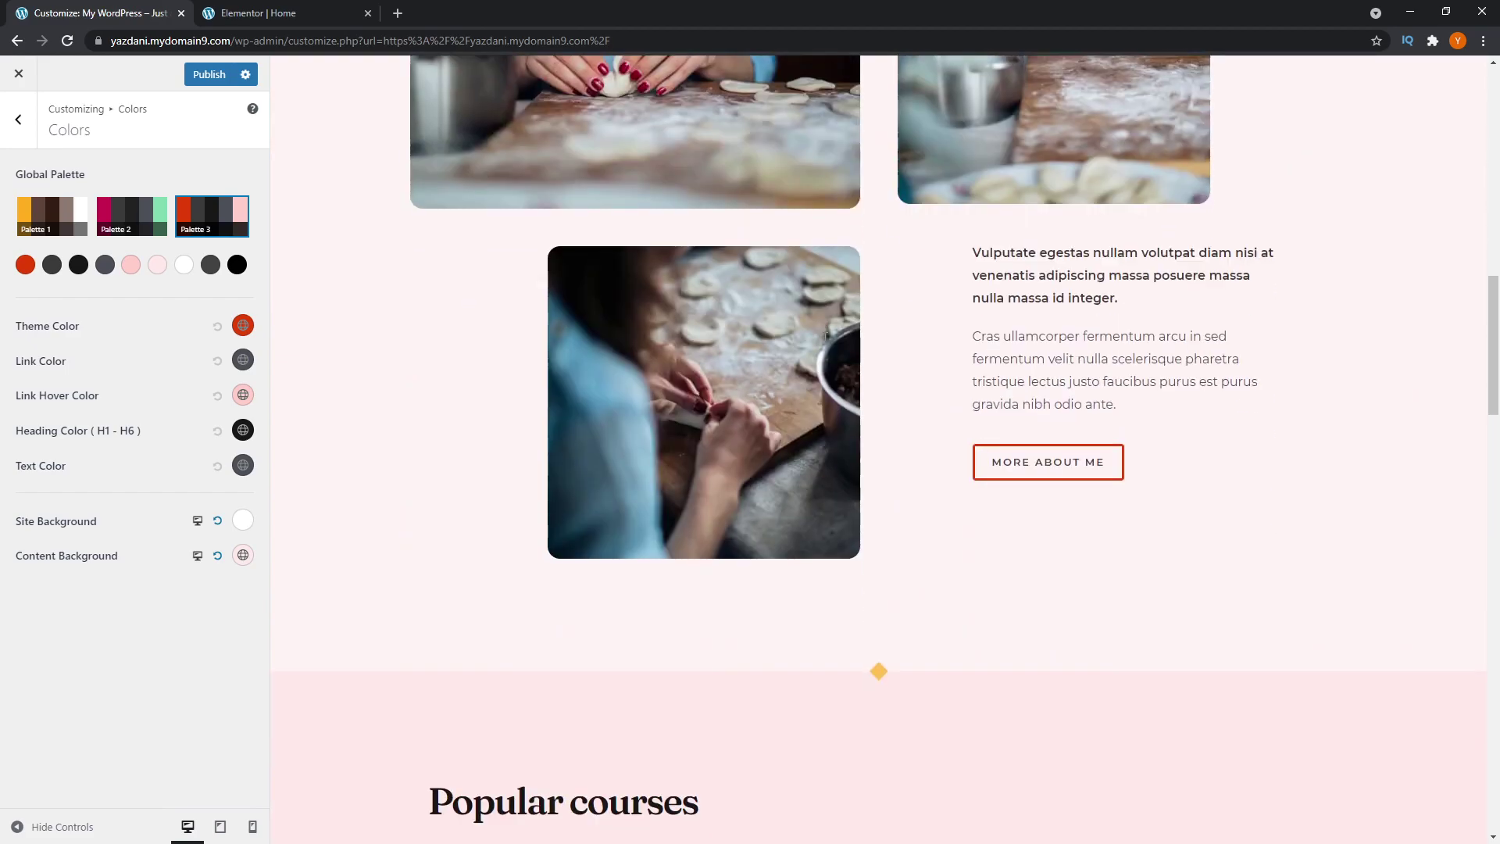
scroll(823, 339, down, 5)
scroll(823, 338, down, 5)
scroll(818, 340, down, 2)
scroll(819, 341, down, 3)
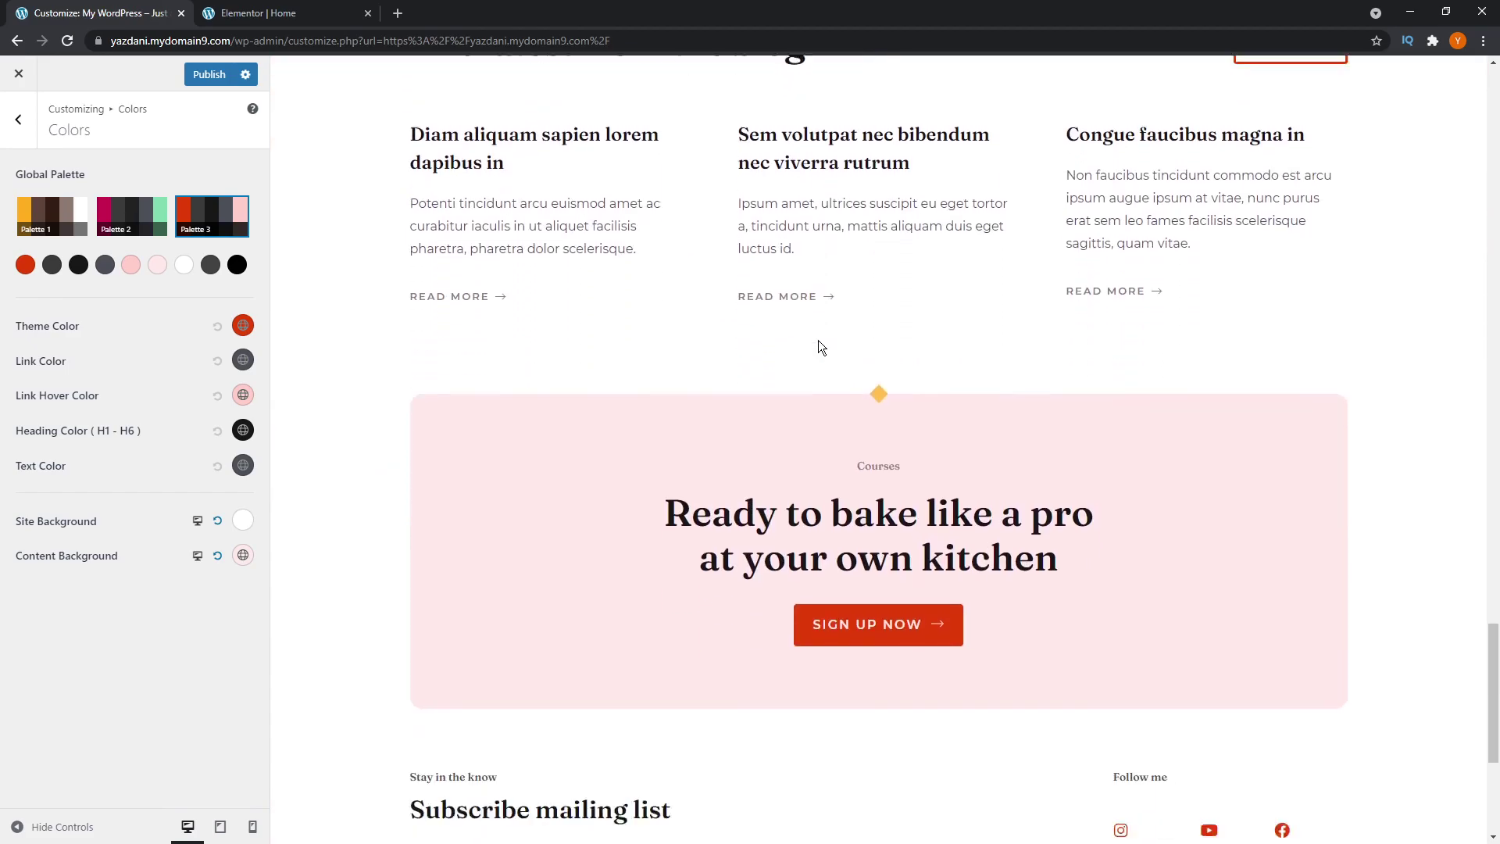
scroll(817, 340, down, 3)
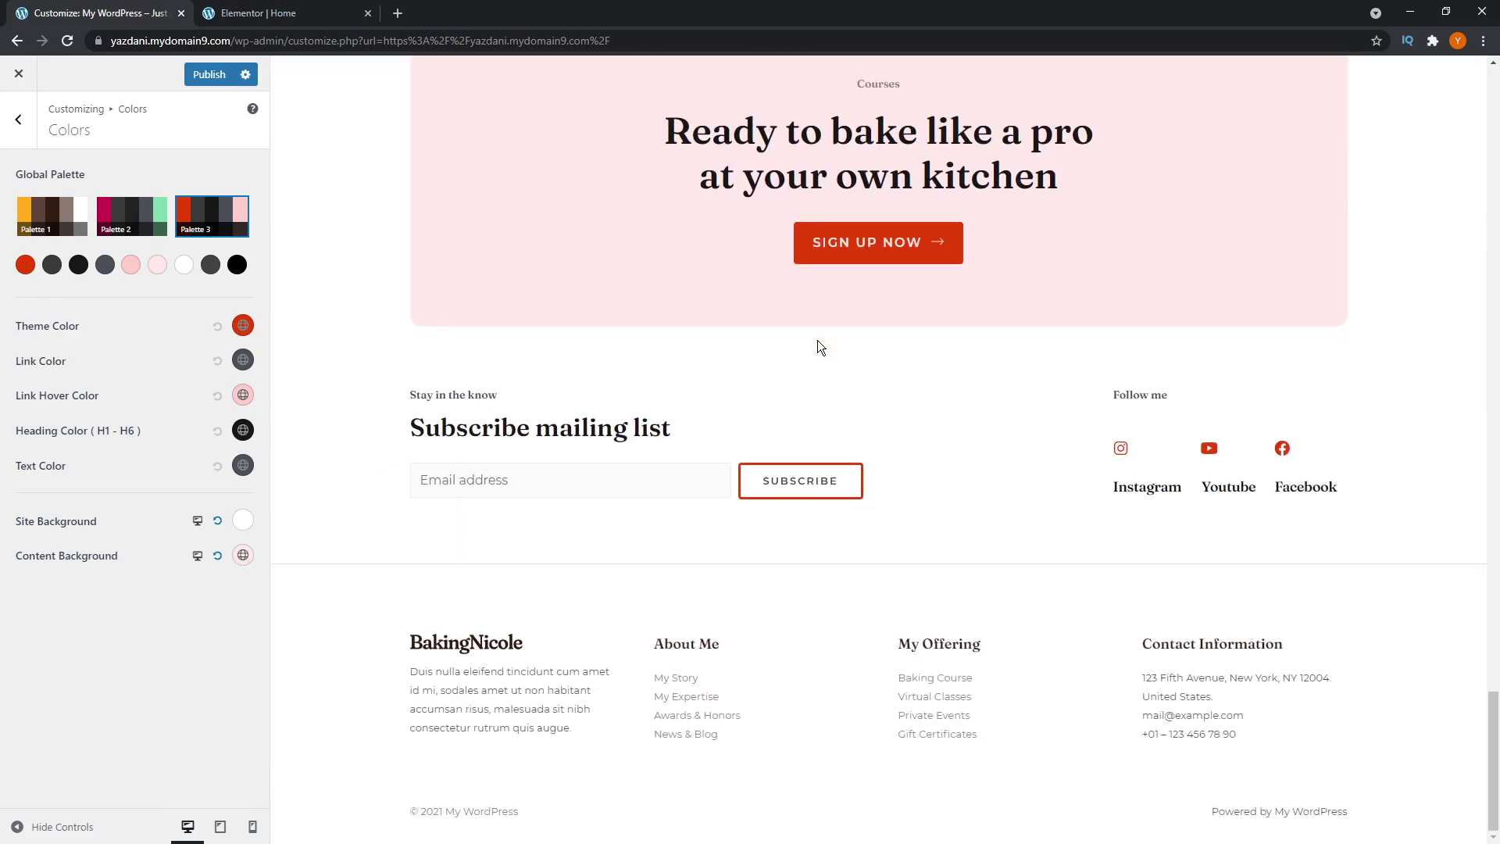
click(131, 215)
scroll(546, 288, up, 1)
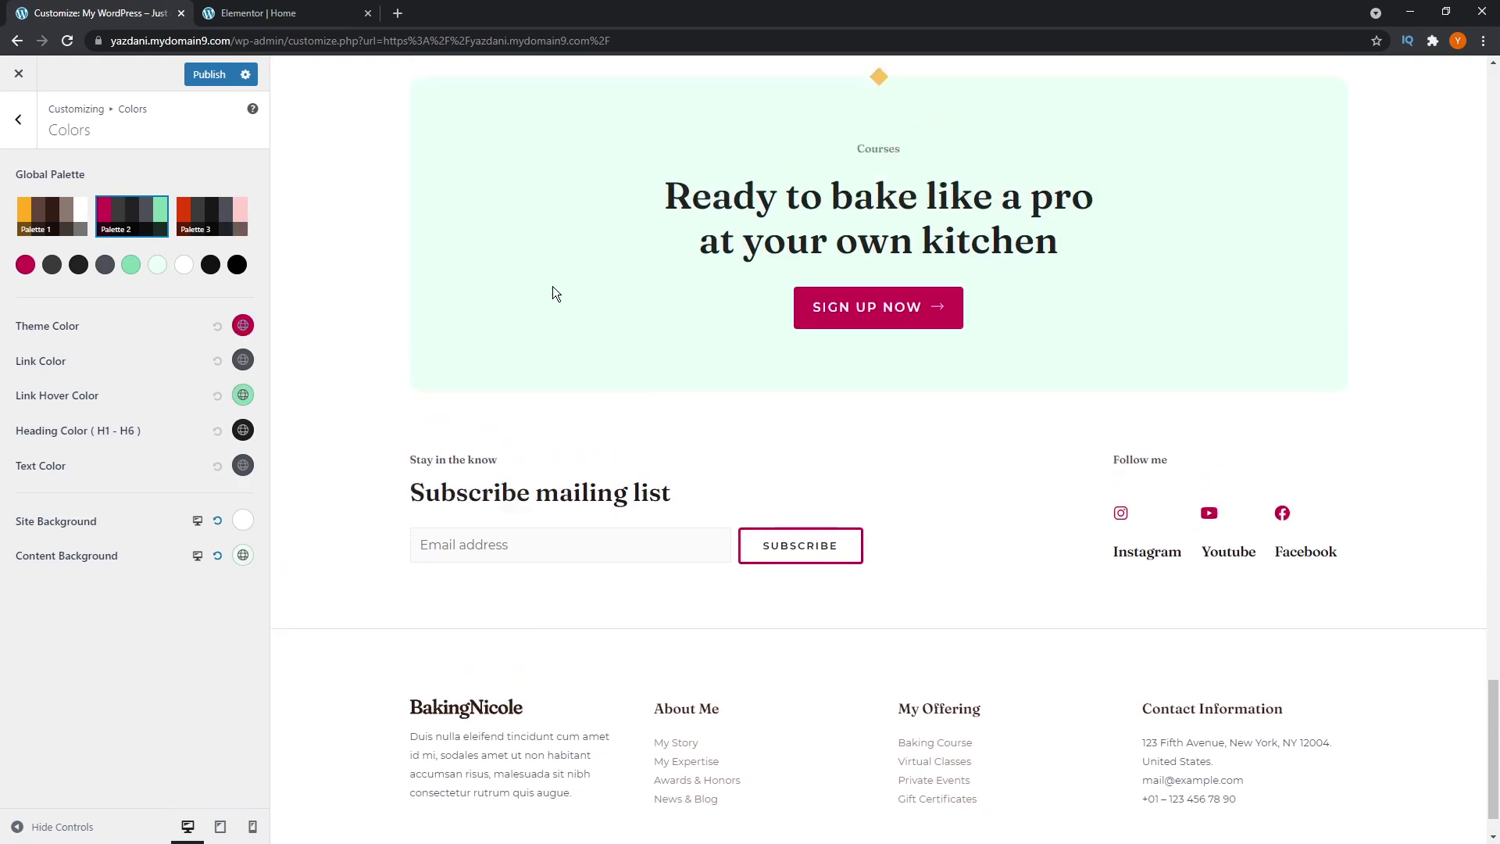
scroll(551, 294, up, 4)
scroll(559, 312, up, 4)
scroll(553, 334, up, 3)
scroll(554, 336, up, 3)
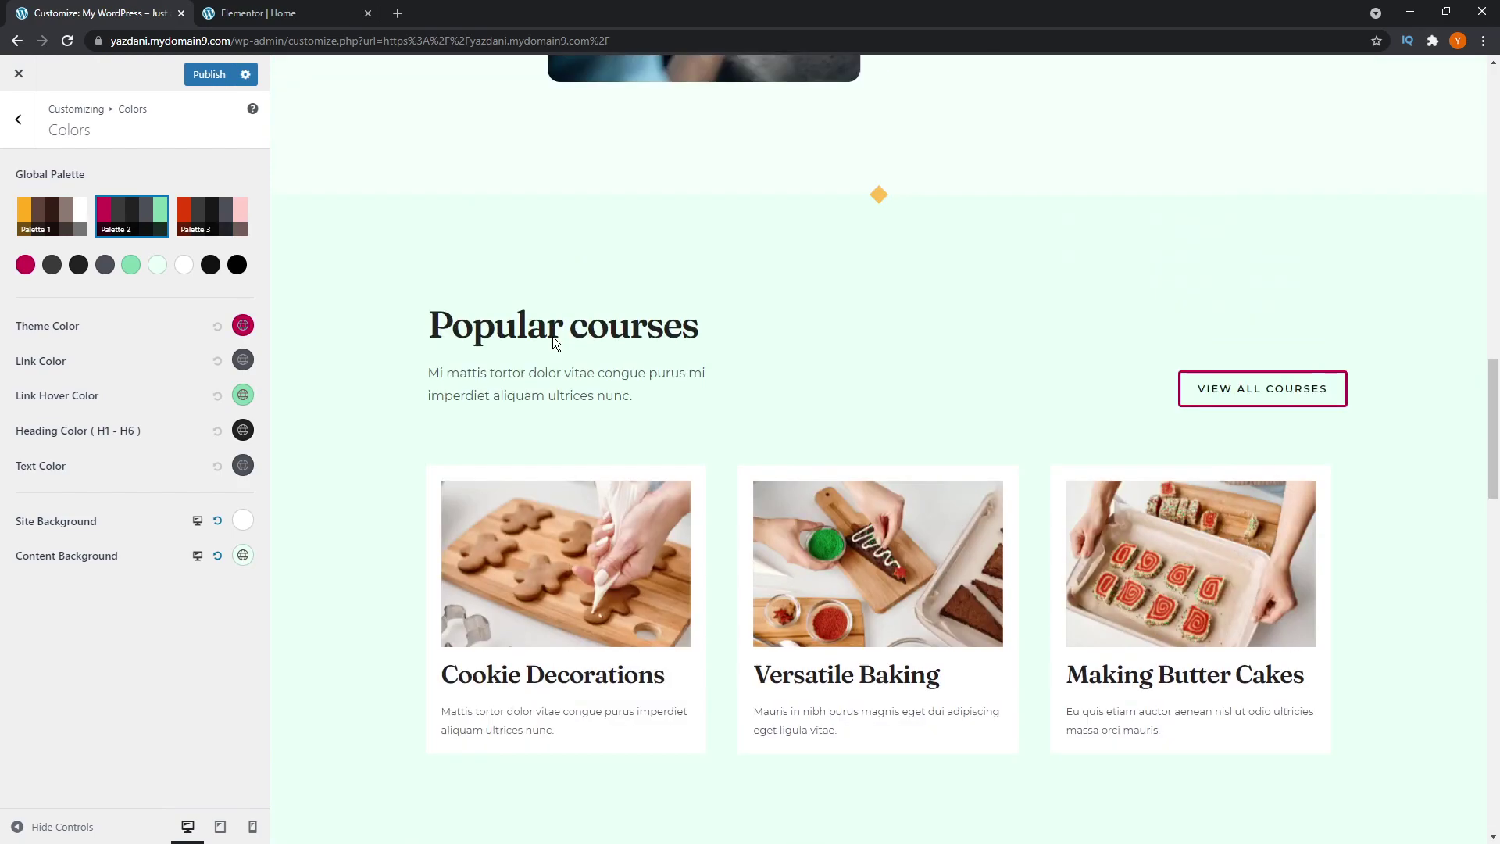
scroll(552, 337, up, 1)
scroll(553, 336, up, 2)
scroll(554, 337, up, 4)
scroll(554, 336, up, 3)
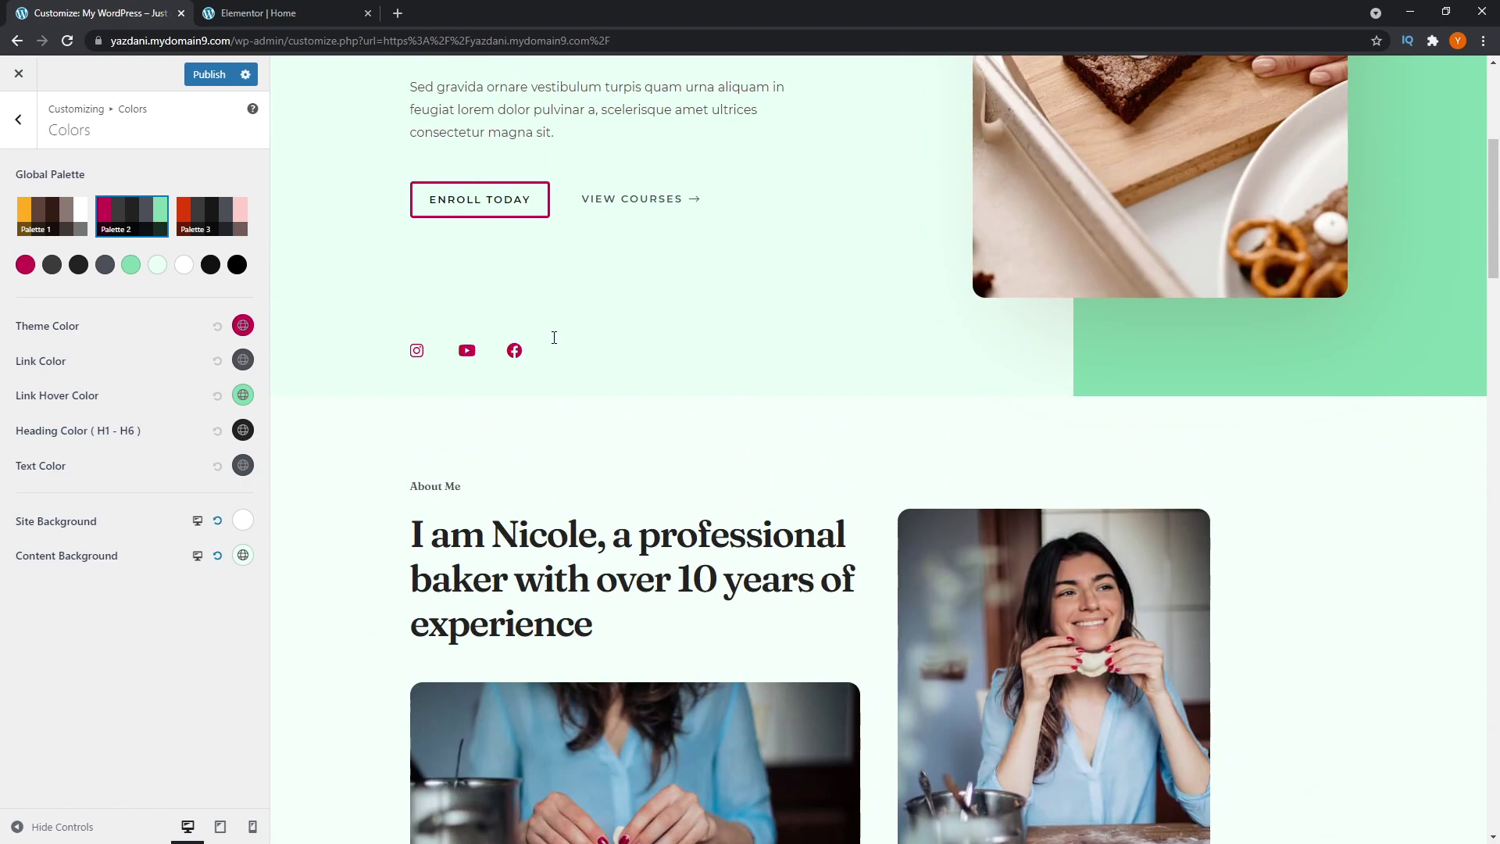
scroll(552, 334, up, 3)
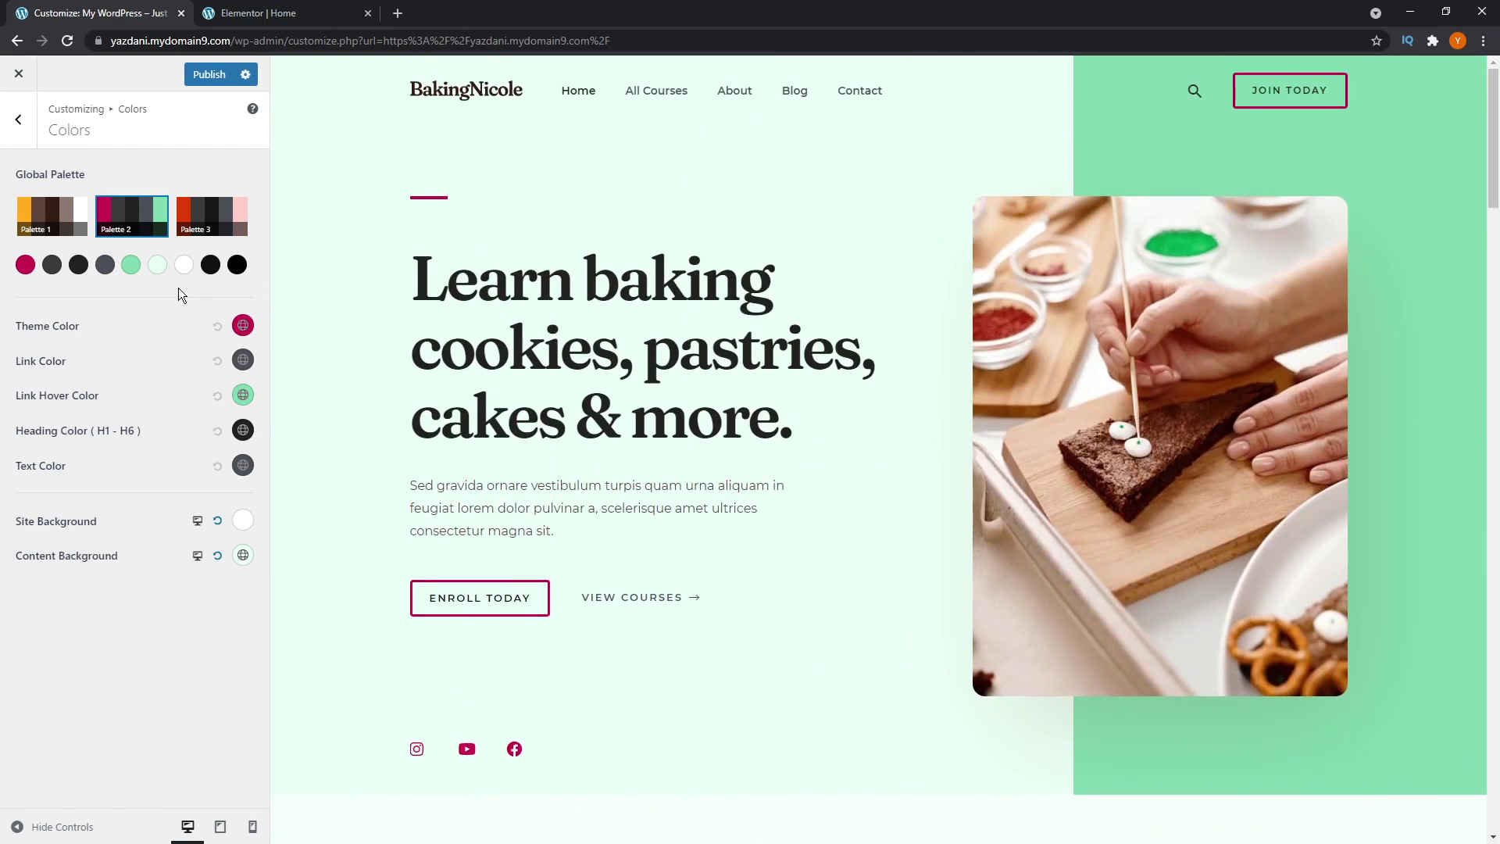
click(66, 231)
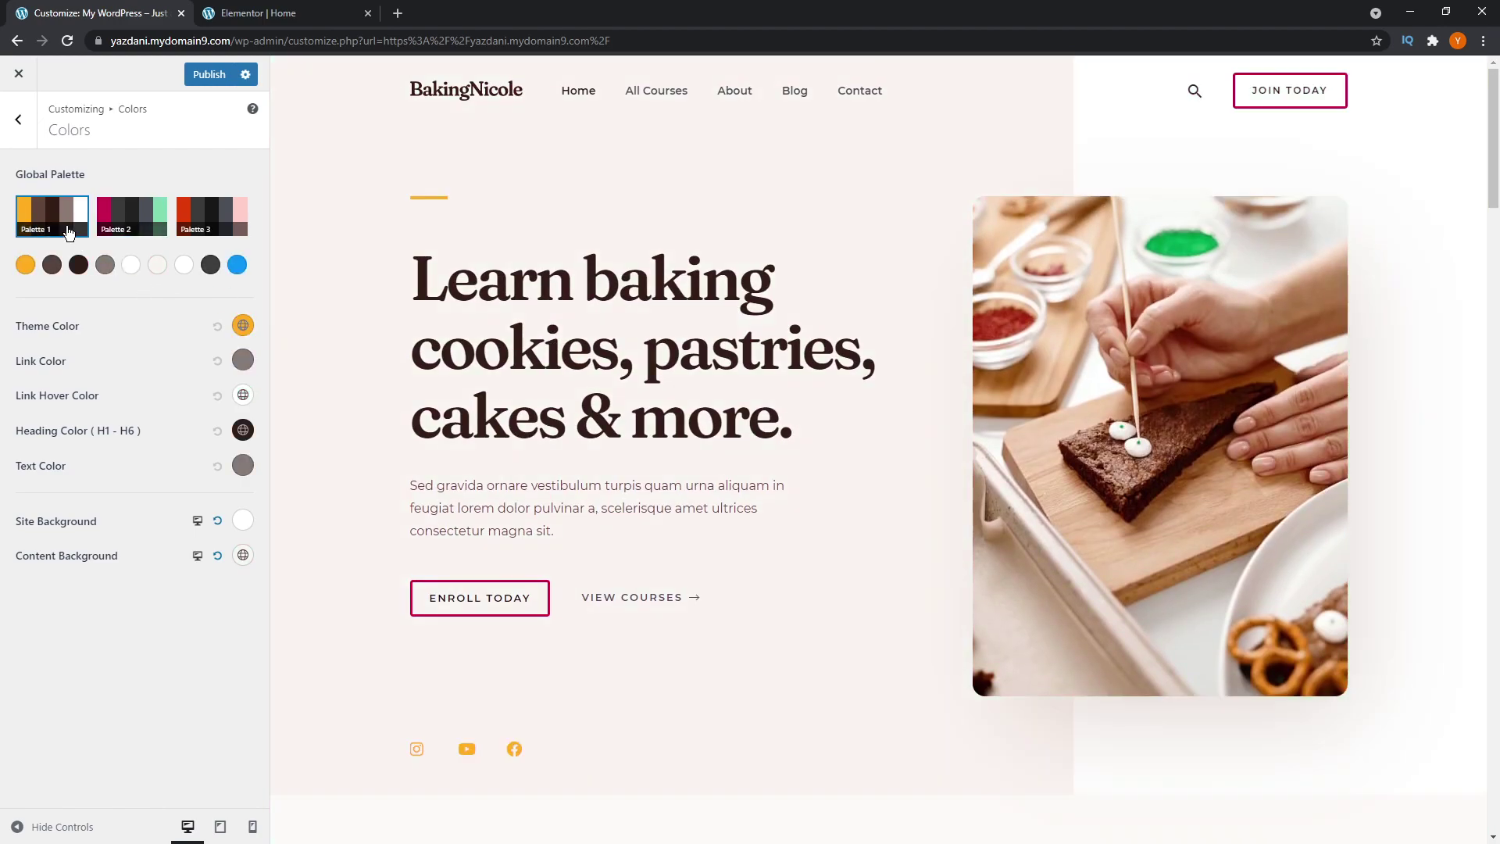
click(132, 230)
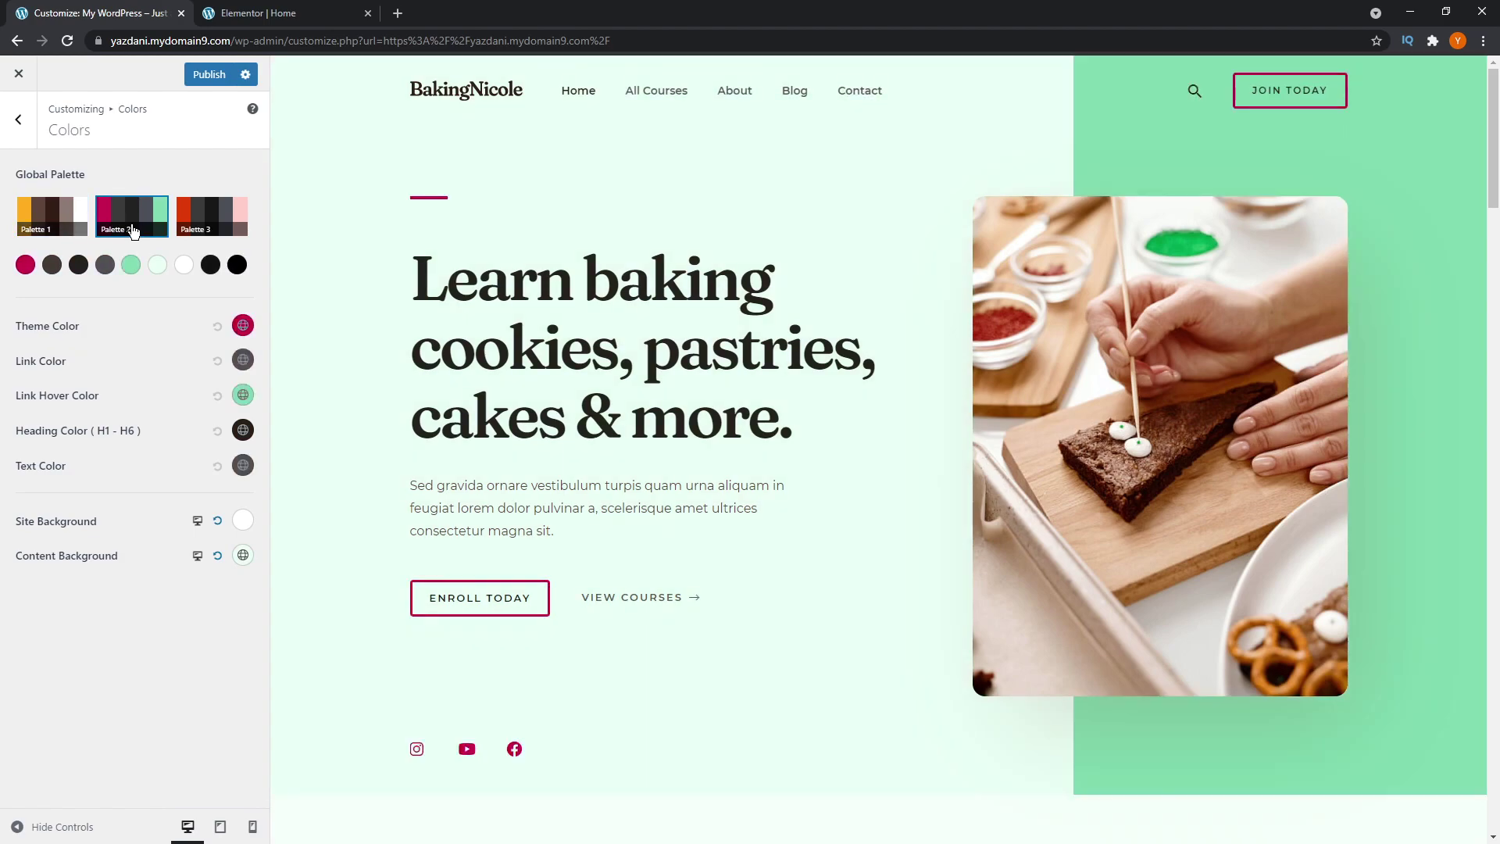
click(223, 229)
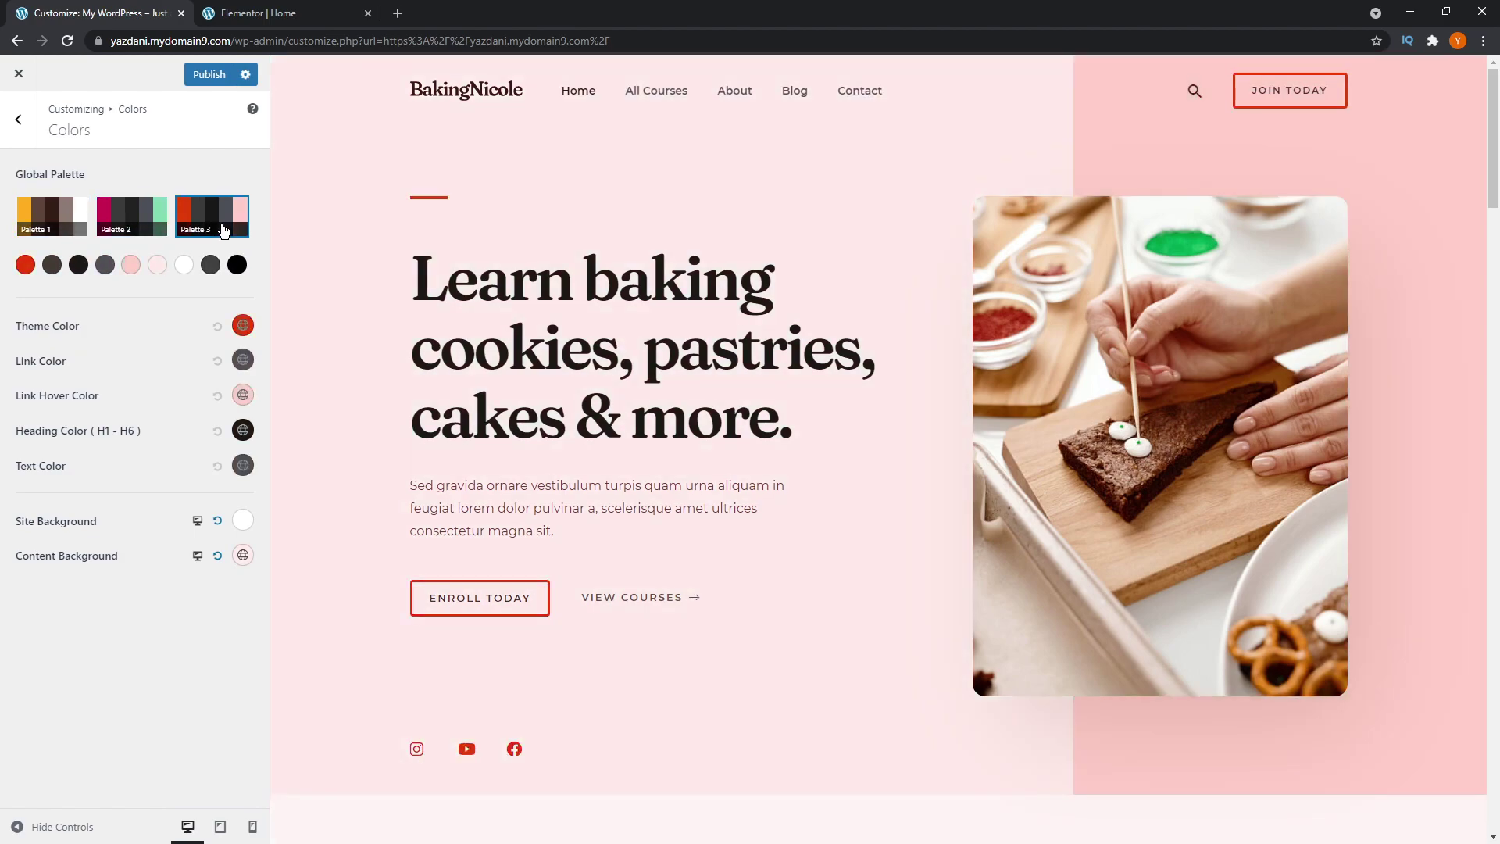
click(73, 230)
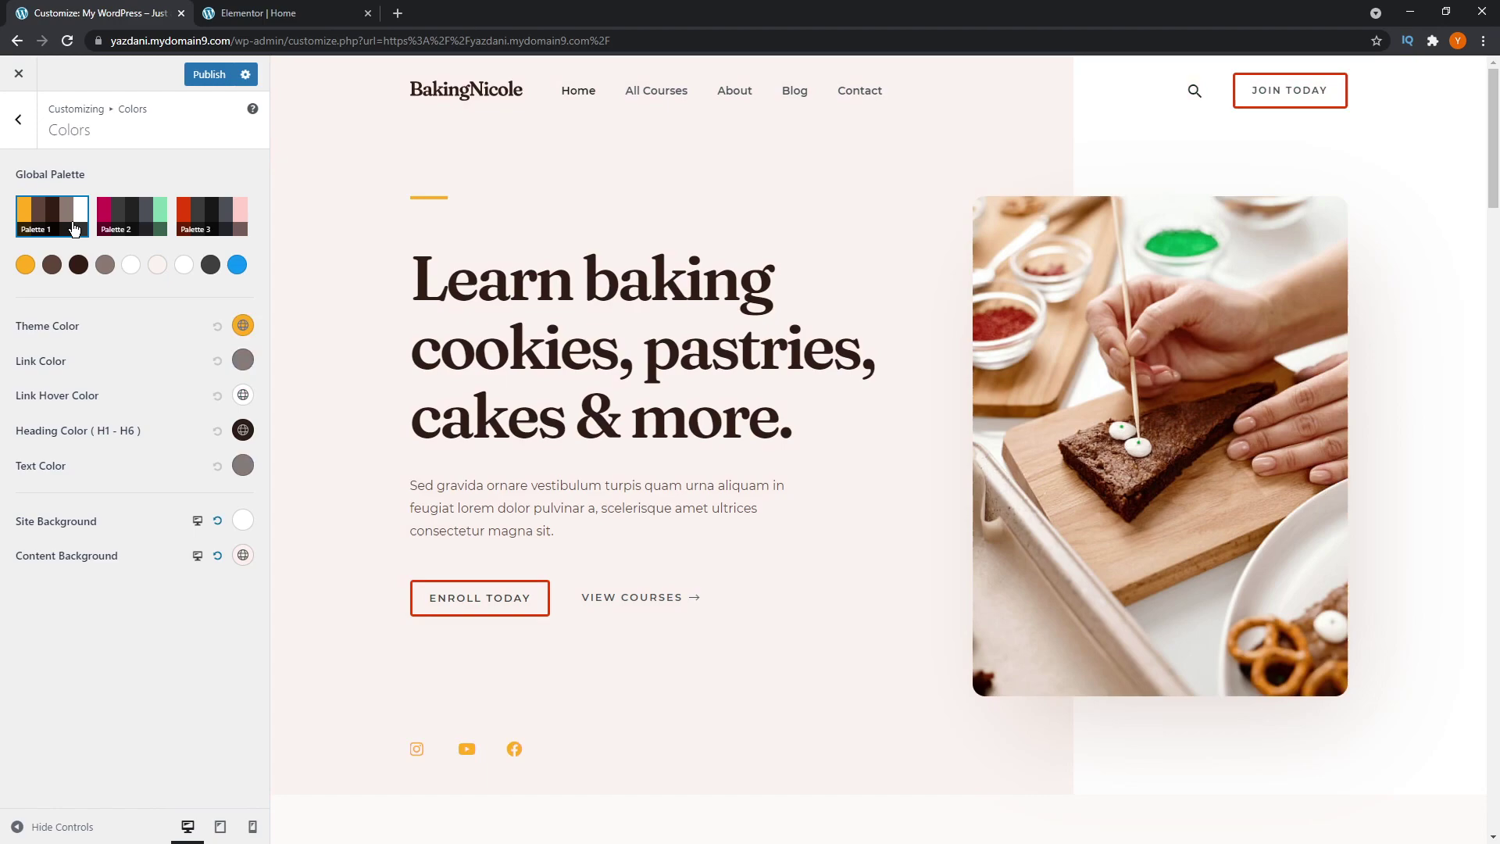
click(123, 226)
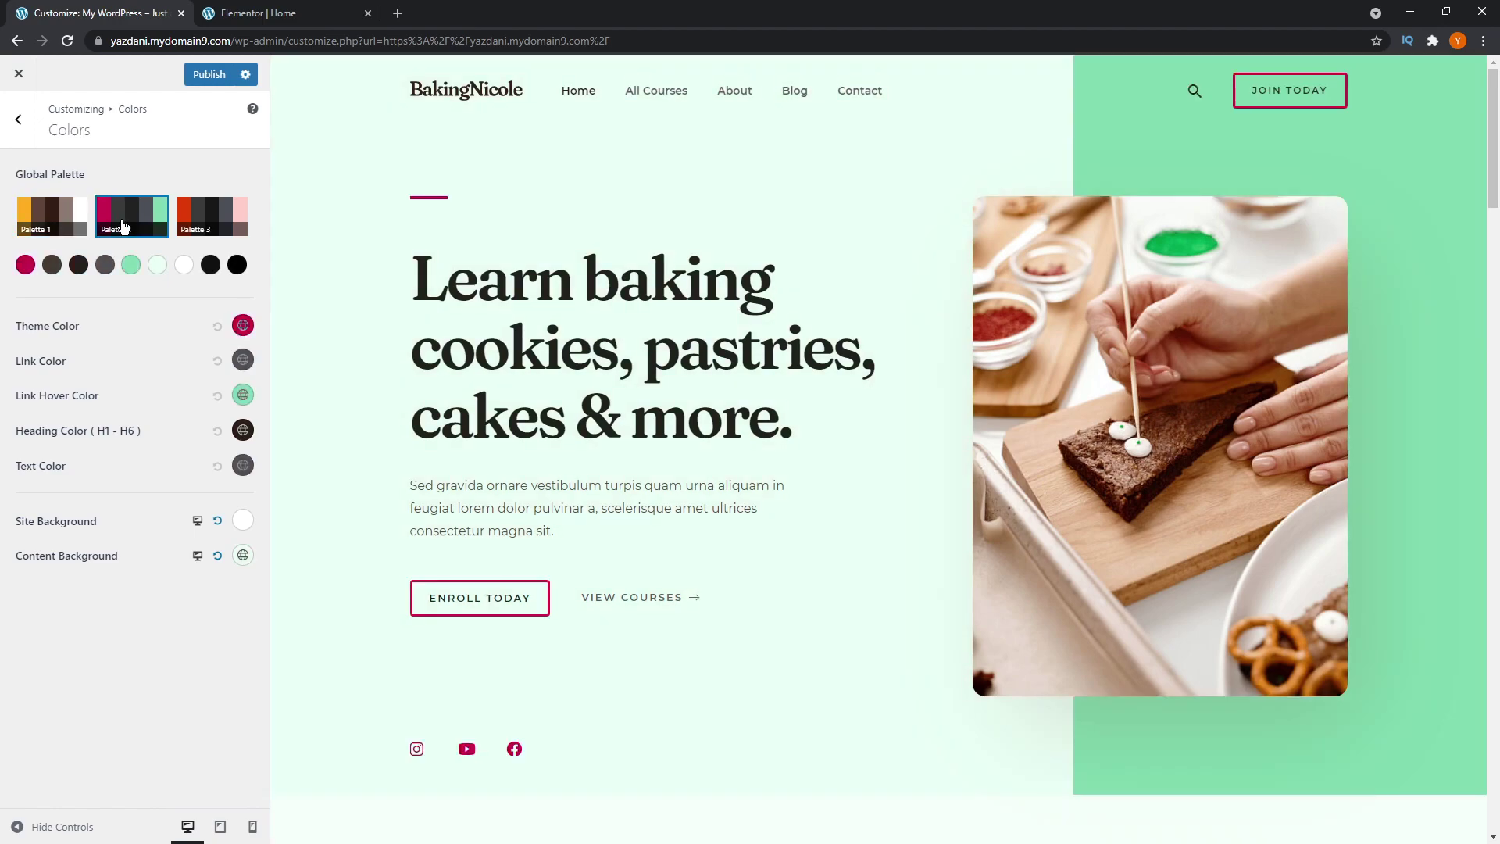
click(57, 225)
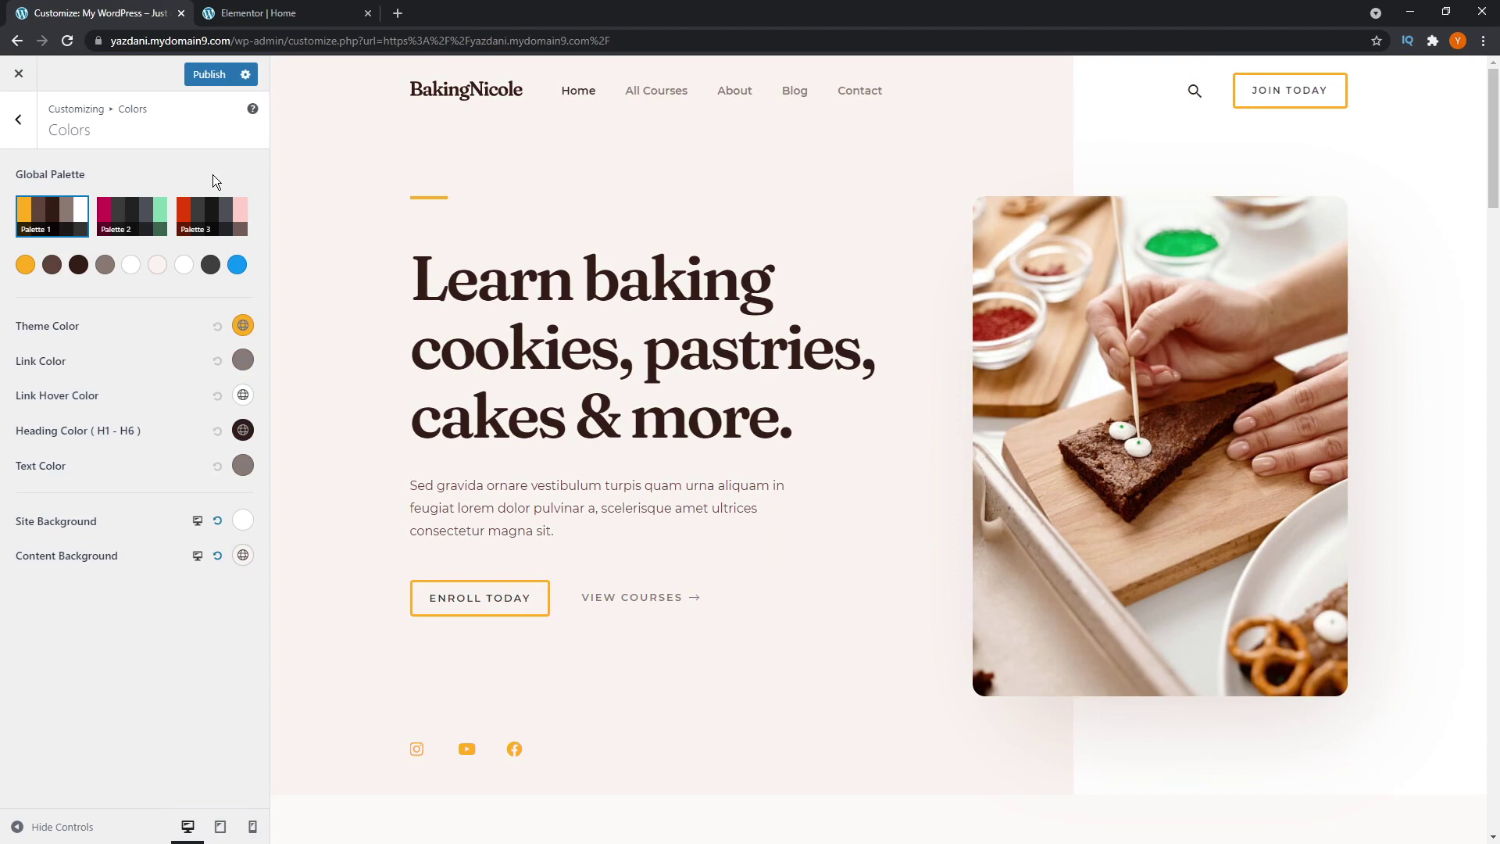
Step: Go back to the Global settings list and open Typography
click(23, 123)
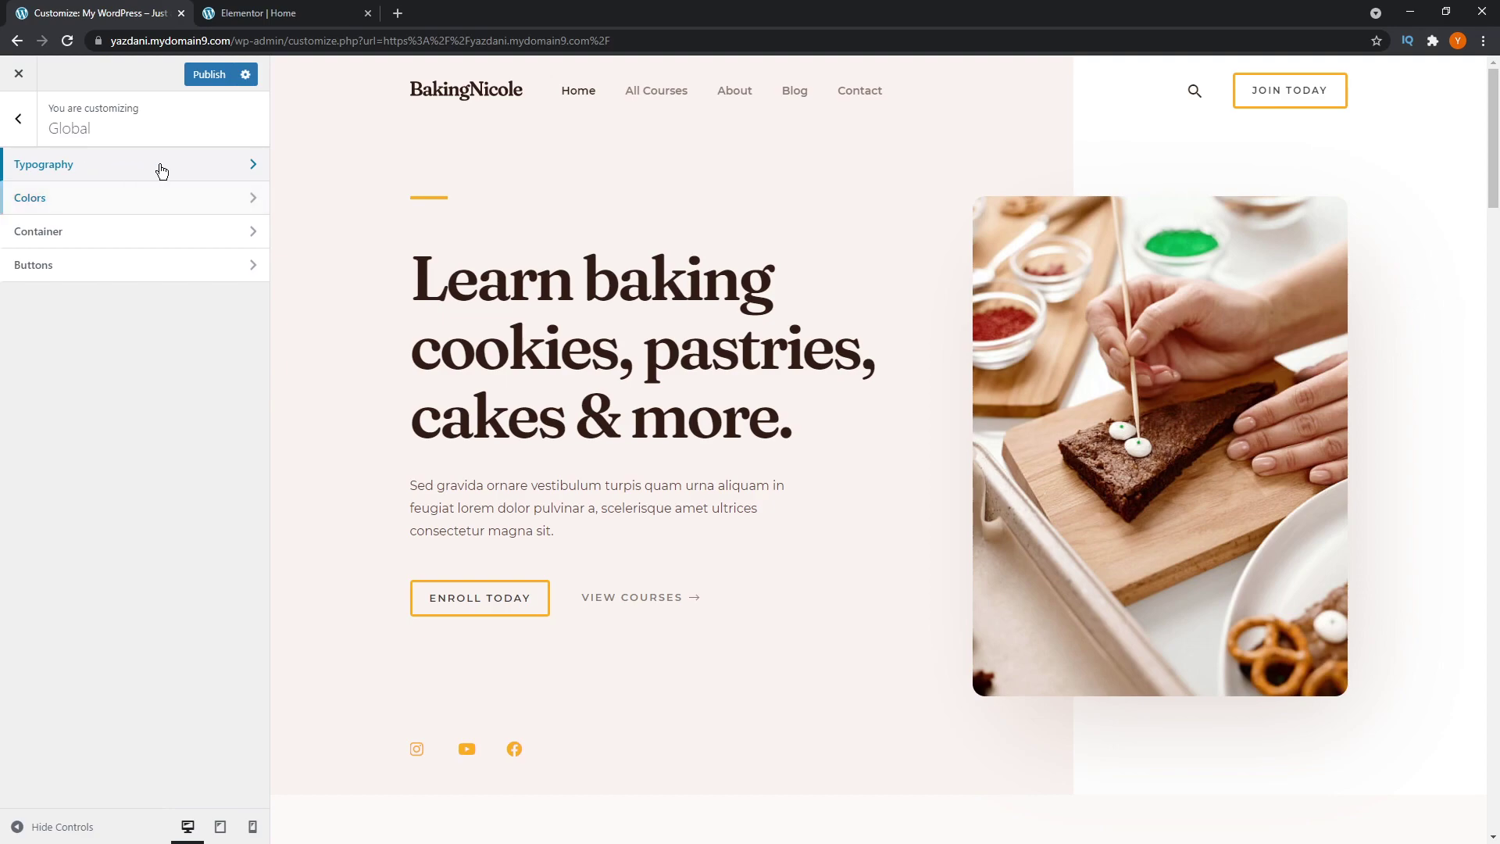
click(255, 173)
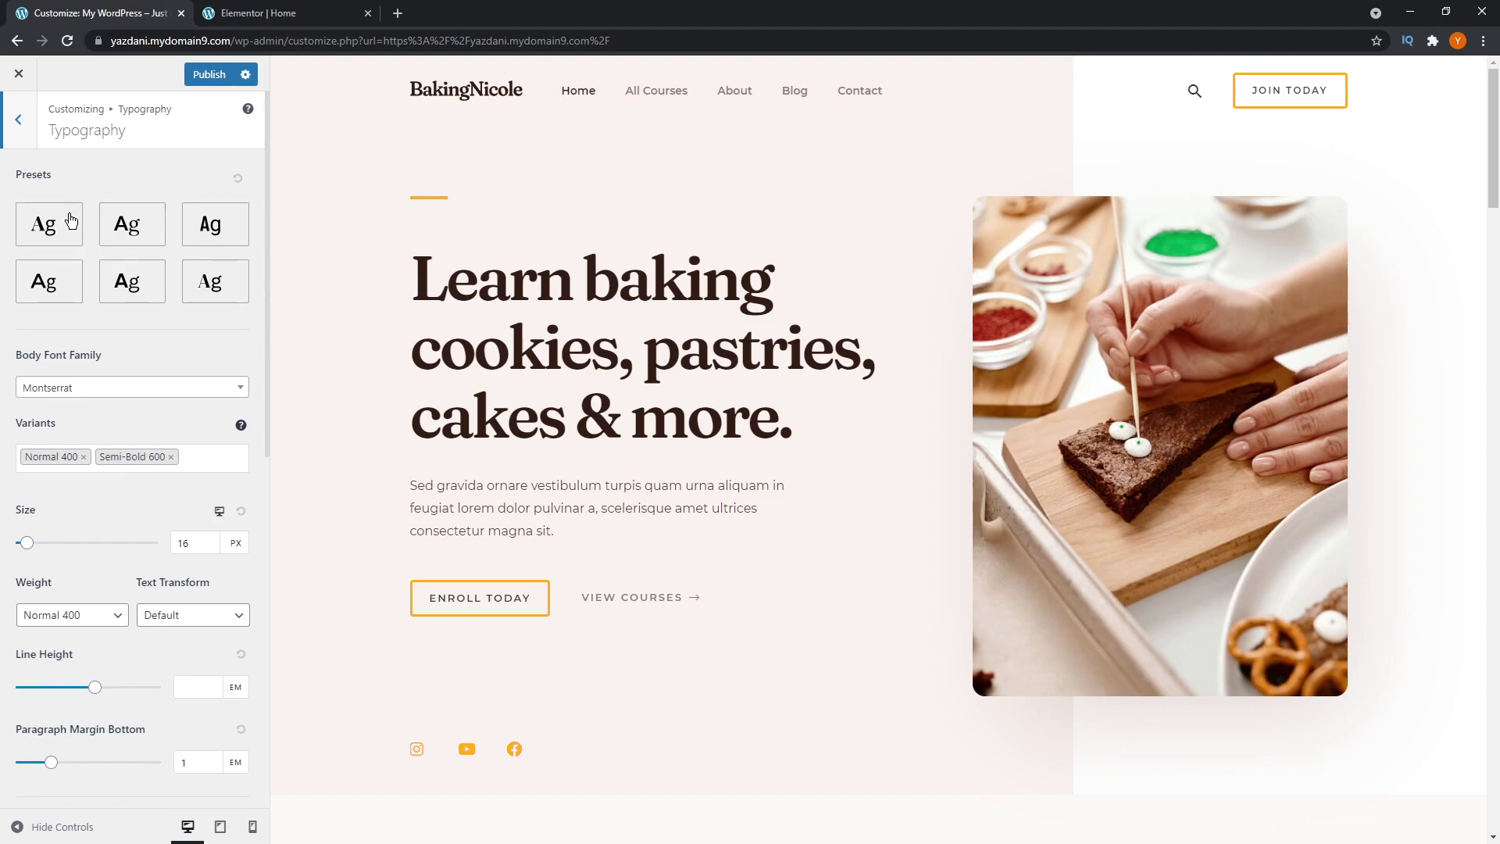
Step: Preview the Open Sans, Lora, Roboto, Source Sans Pro and Karla presets, ending on Work Sans/DM Serif Display
click(52, 239)
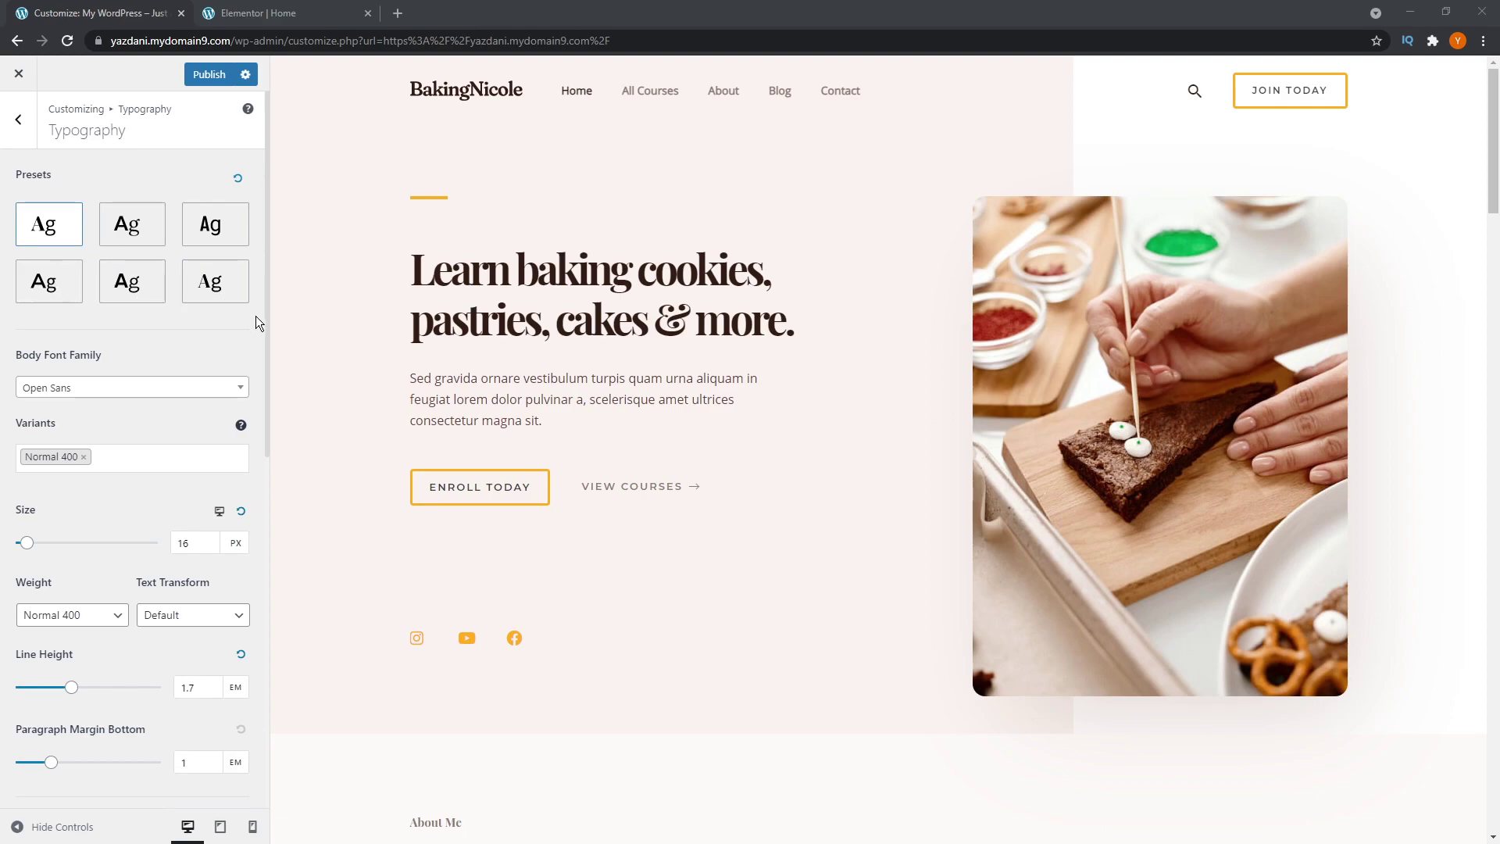
click(136, 233)
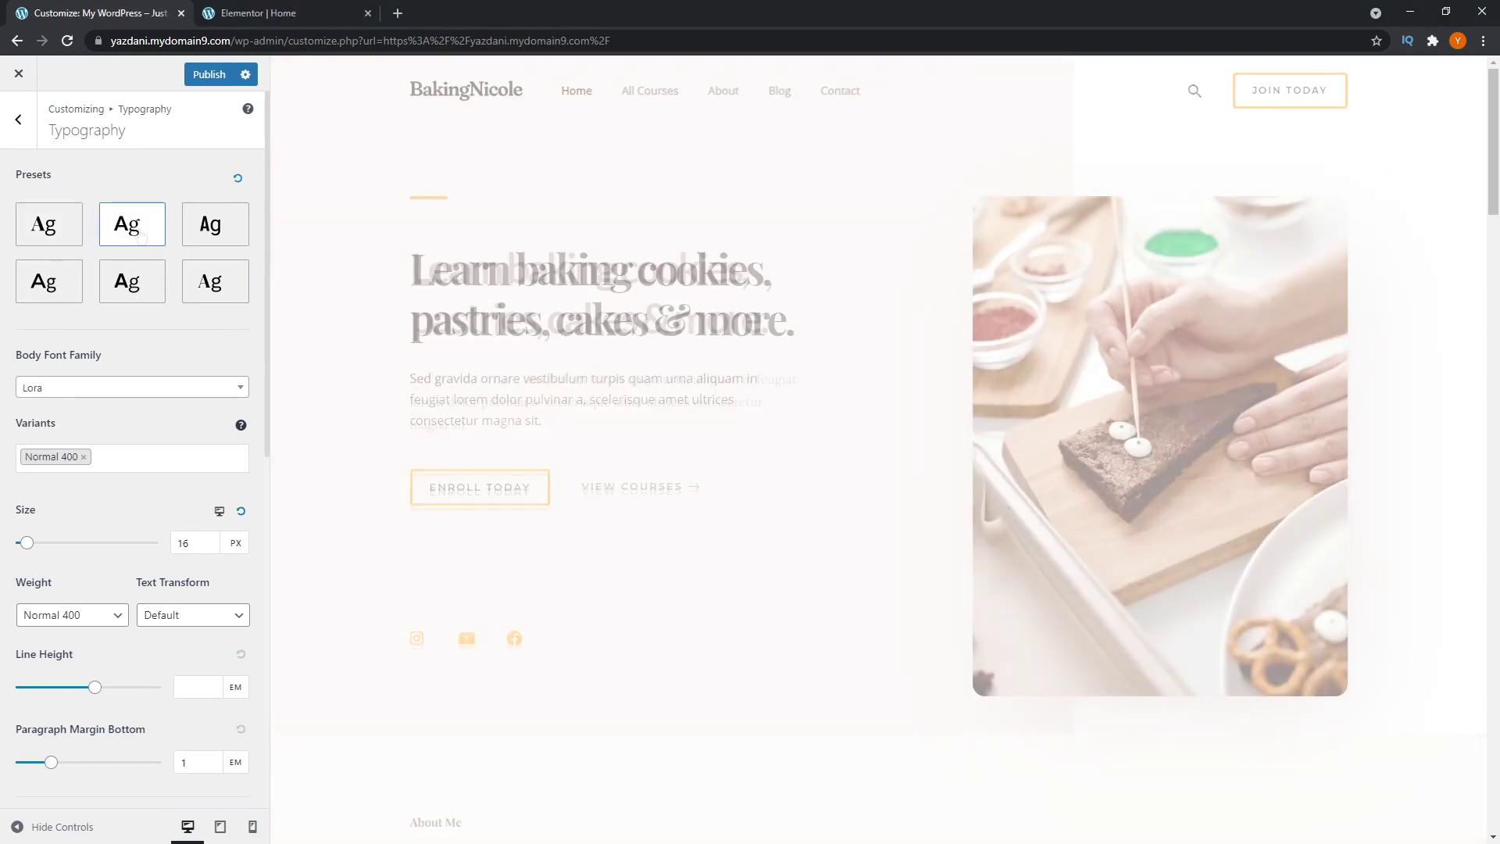
scroll(862, 444, down, 3)
scroll(861, 444, down, 3)
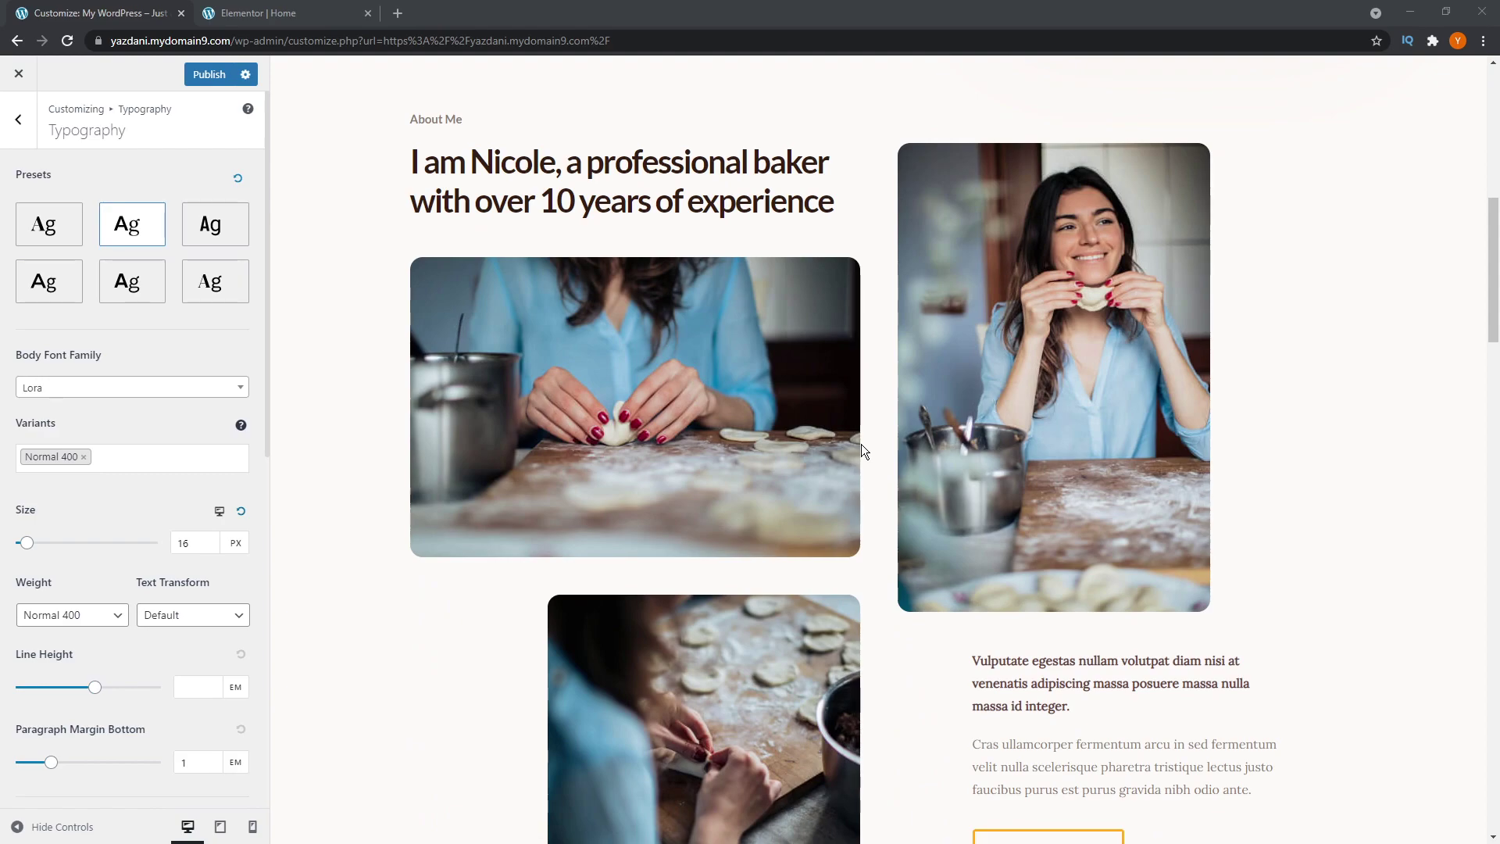
scroll(861, 450, down, 3)
scroll(862, 450, up, 2)
scroll(861, 450, up, 6)
scroll(861, 451, up, 2)
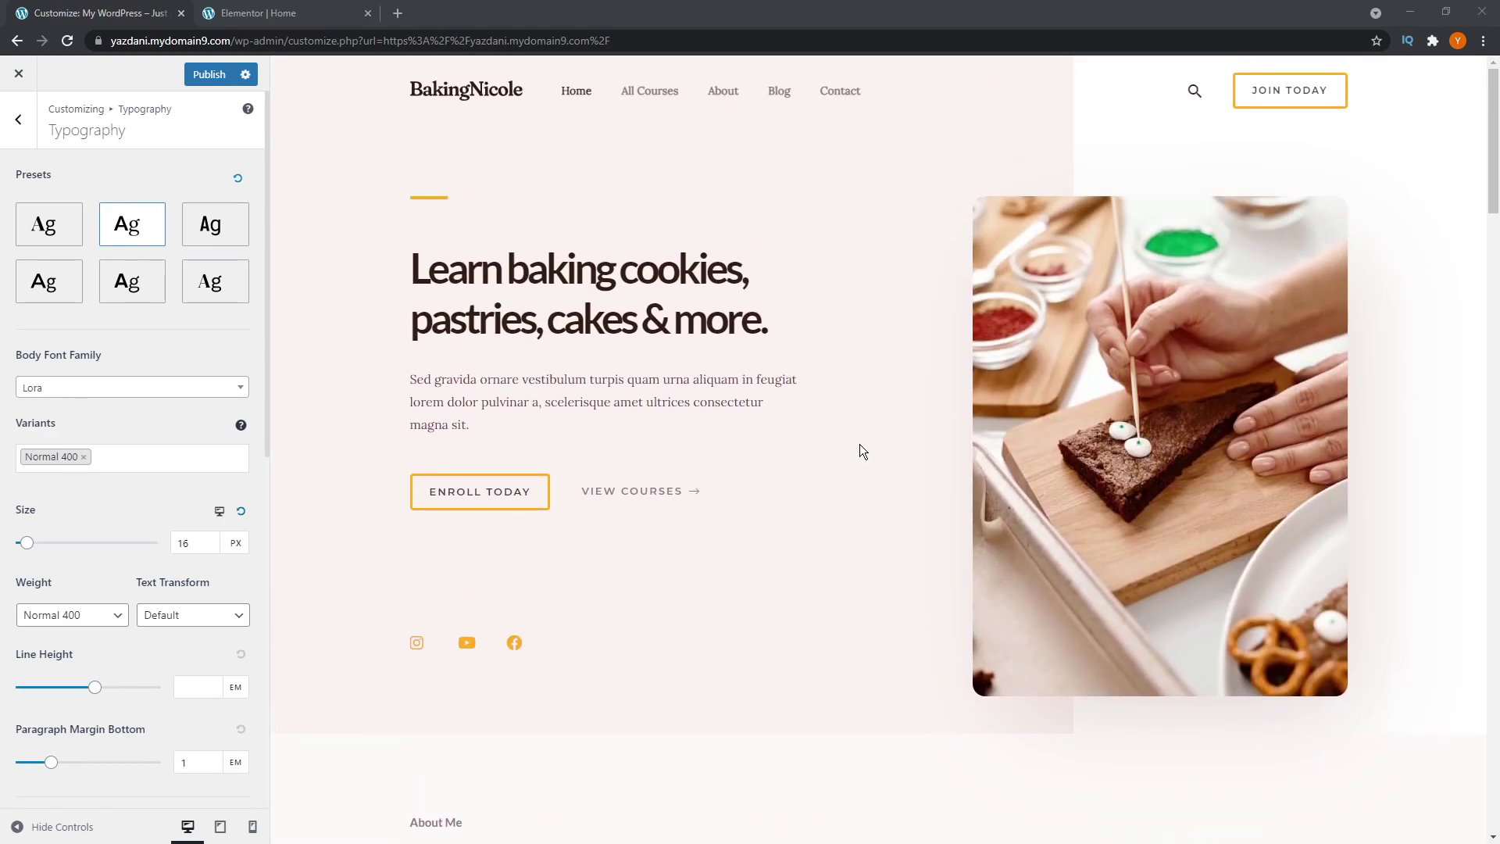
click(243, 237)
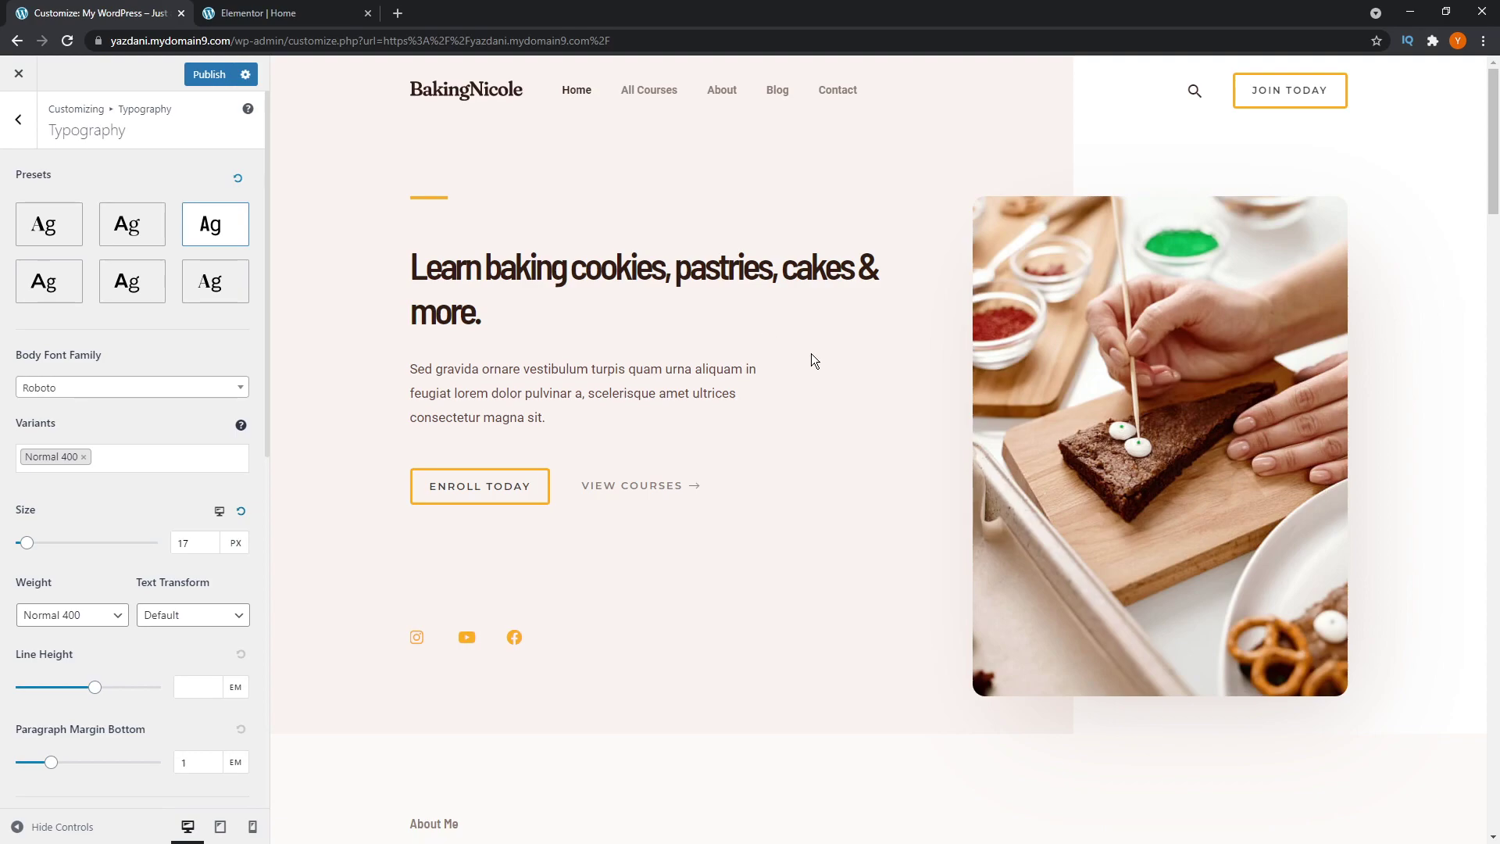
scroll(812, 354, down, 3)
scroll(812, 355, down, 3)
scroll(1199, 561, down, 4)
scroll(1203, 583, down, 4)
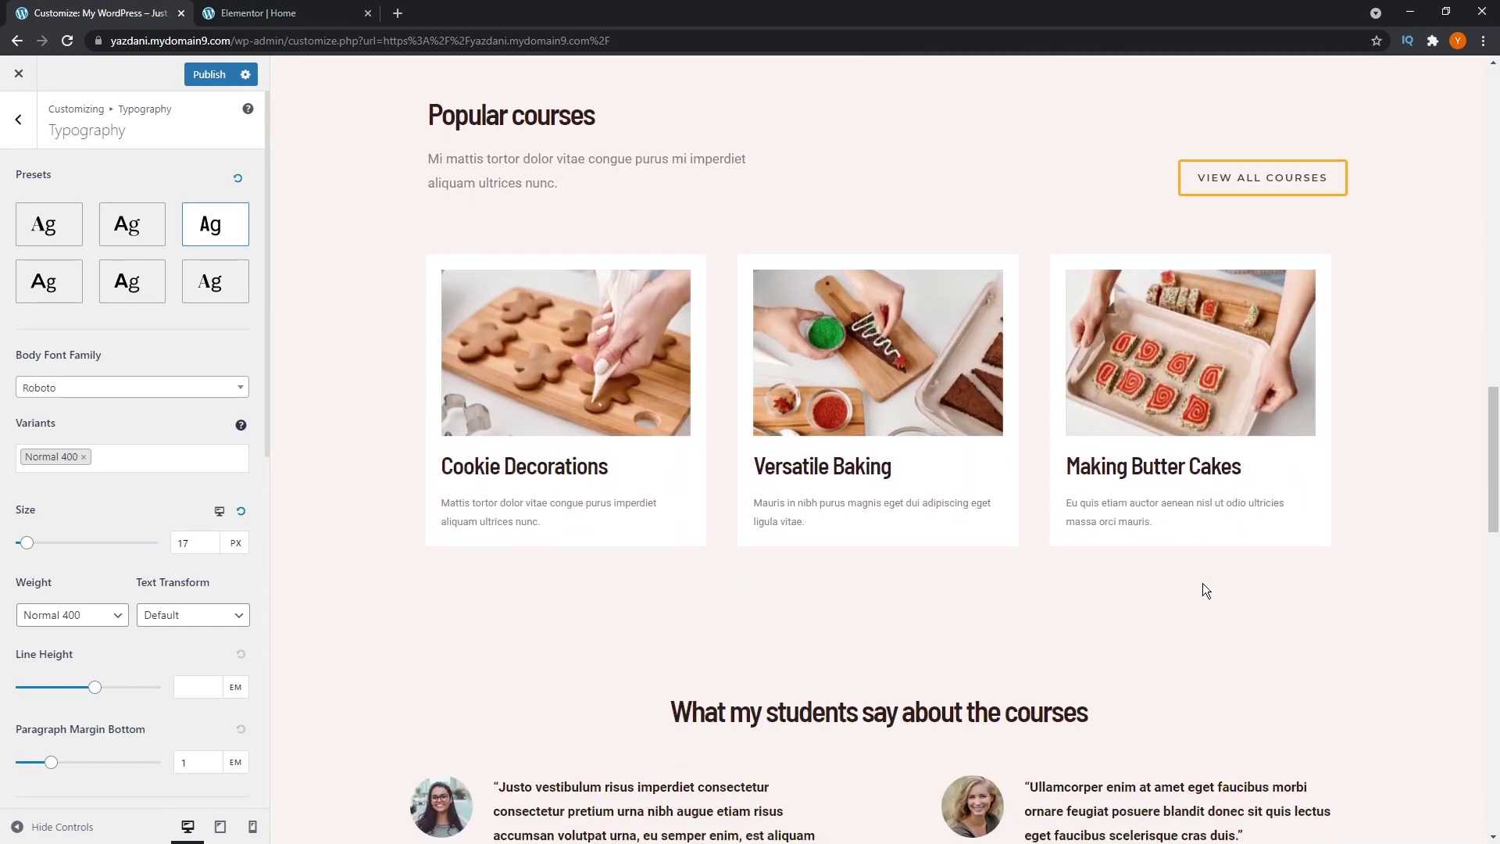
scroll(1203, 583, down, 3)
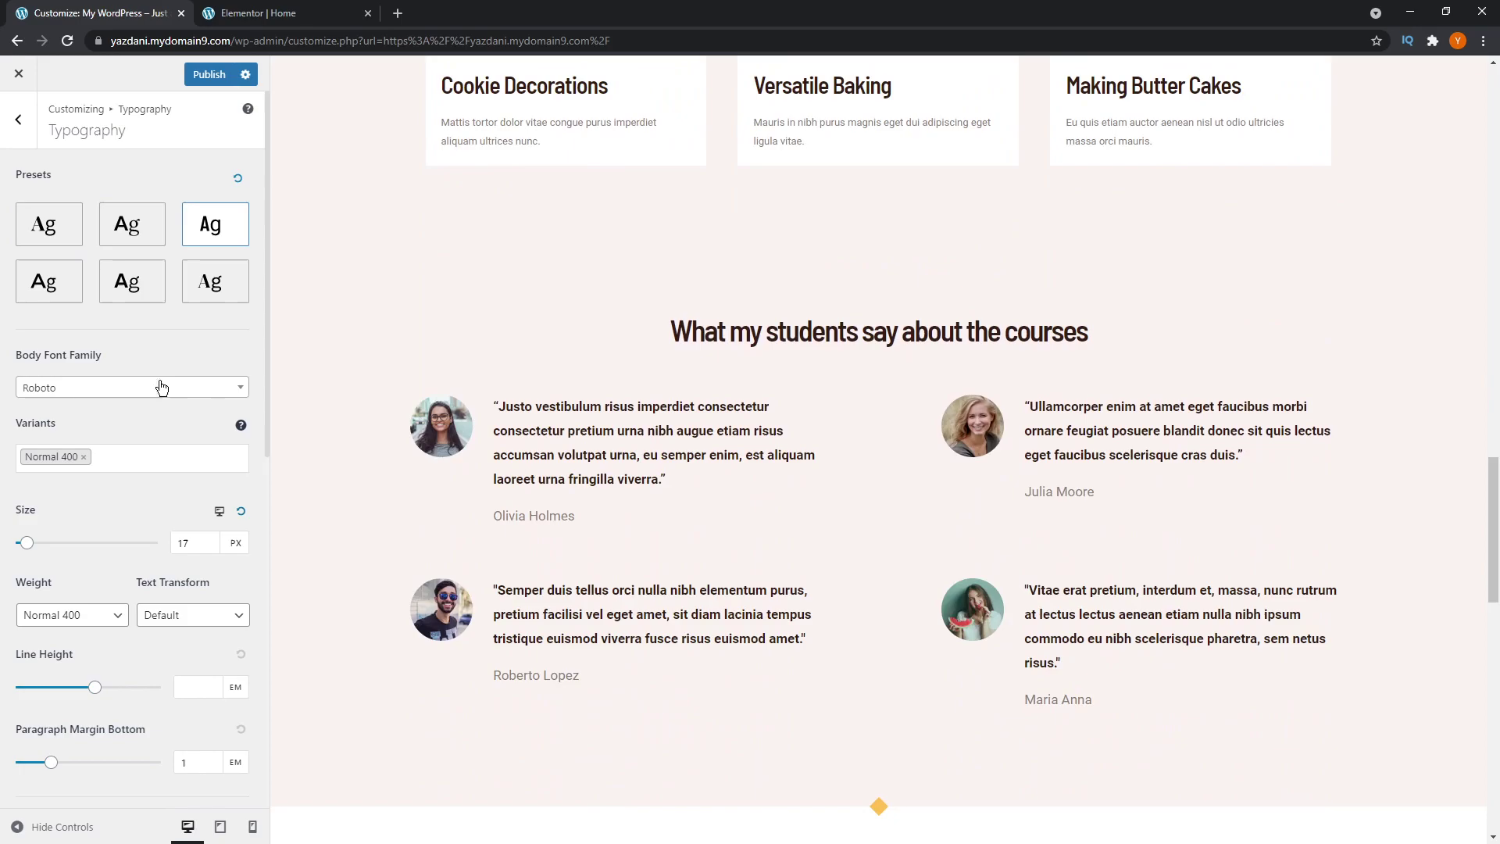
click(66, 295)
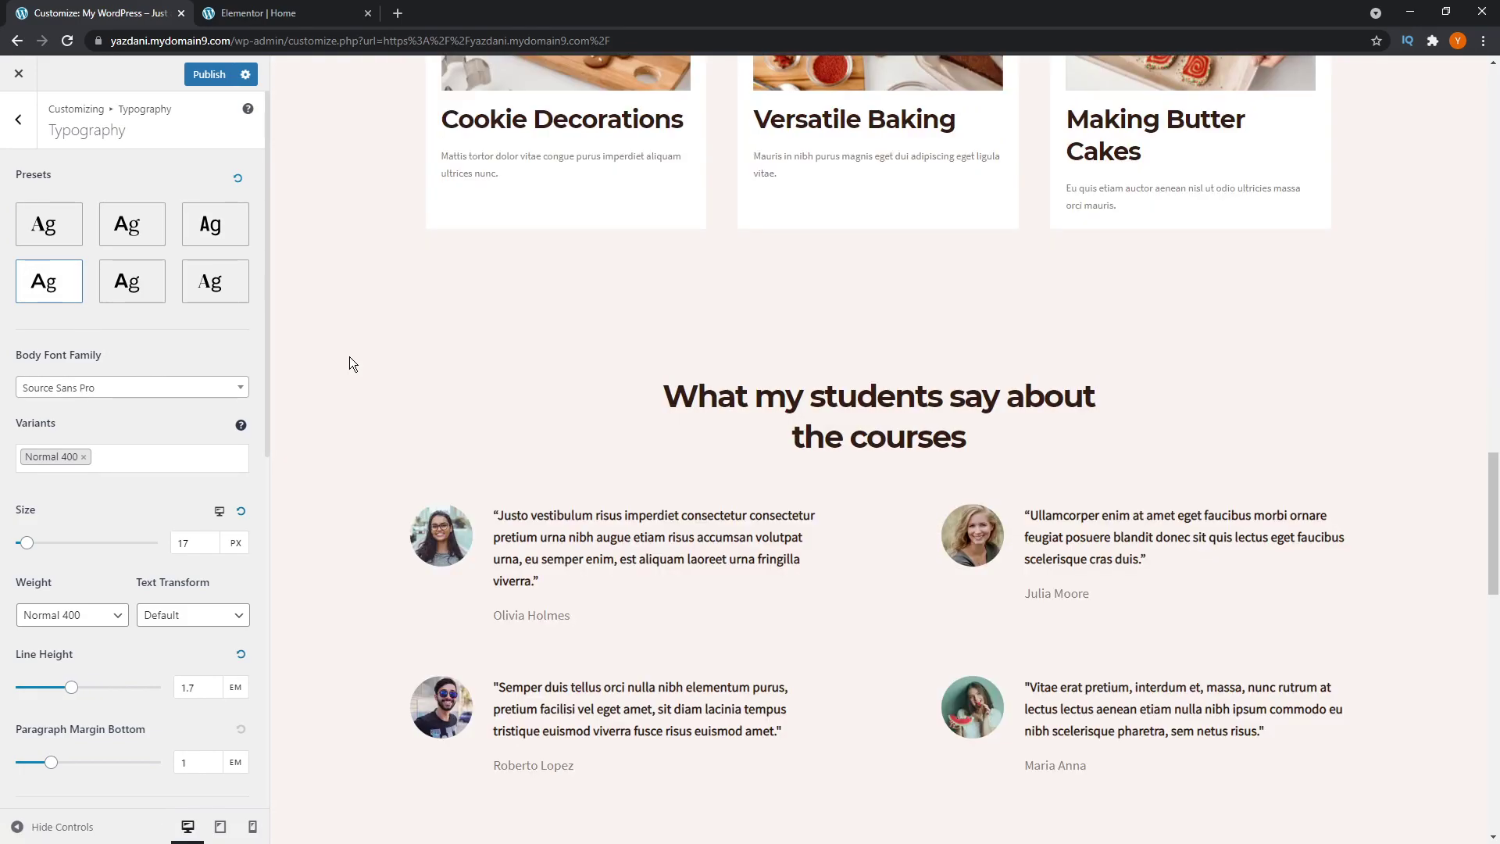
scroll(406, 407, up, 4)
scroll(410, 421, up, 4)
scroll(408, 429, up, 3)
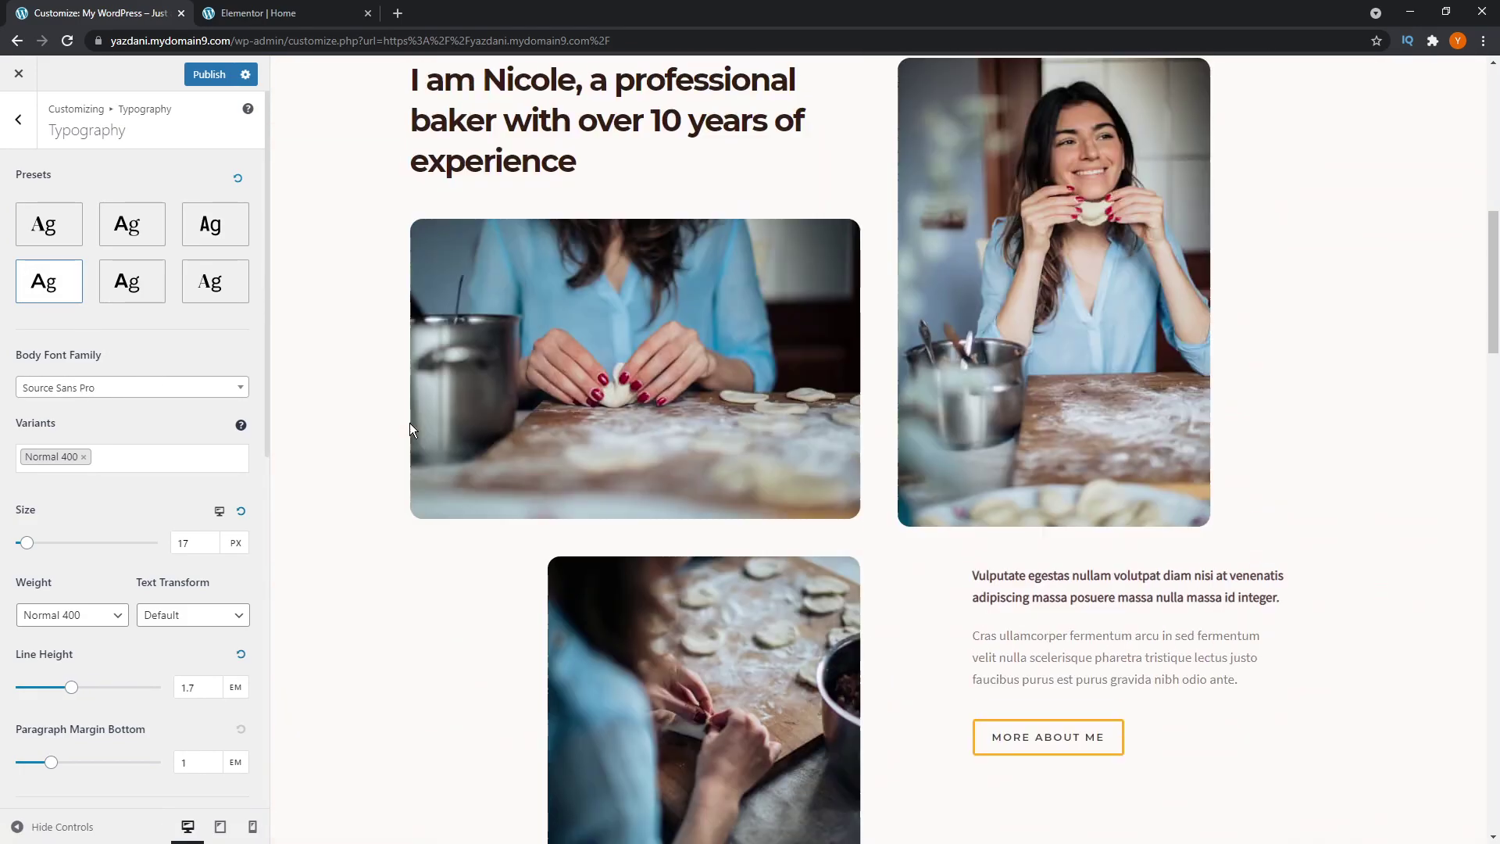
scroll(410, 424, up, 4)
scroll(410, 428, up, 3)
click(132, 297)
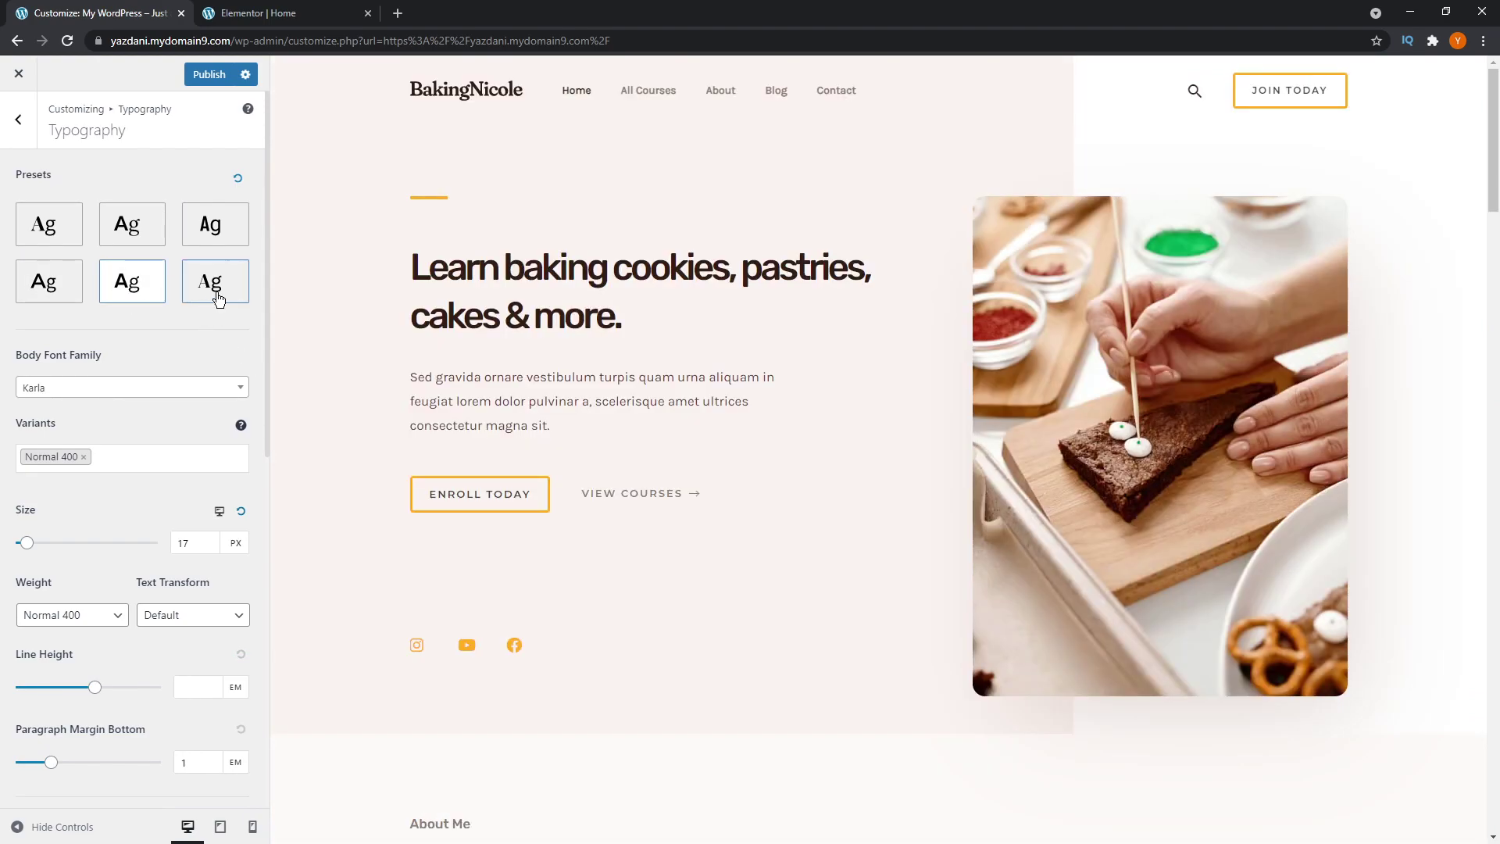
click(218, 303)
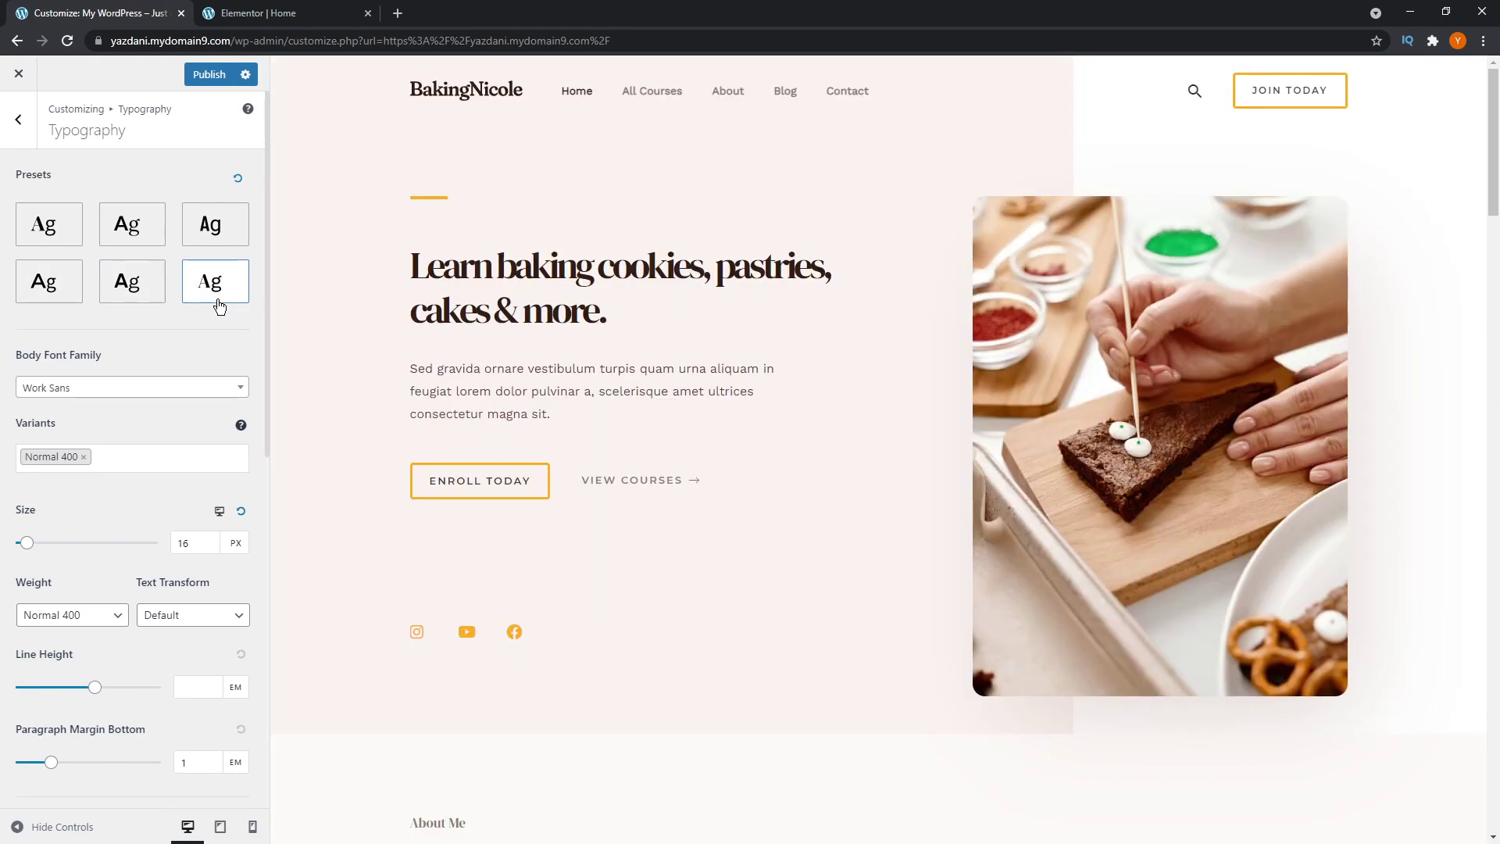
scroll(215, 337, down, 2)
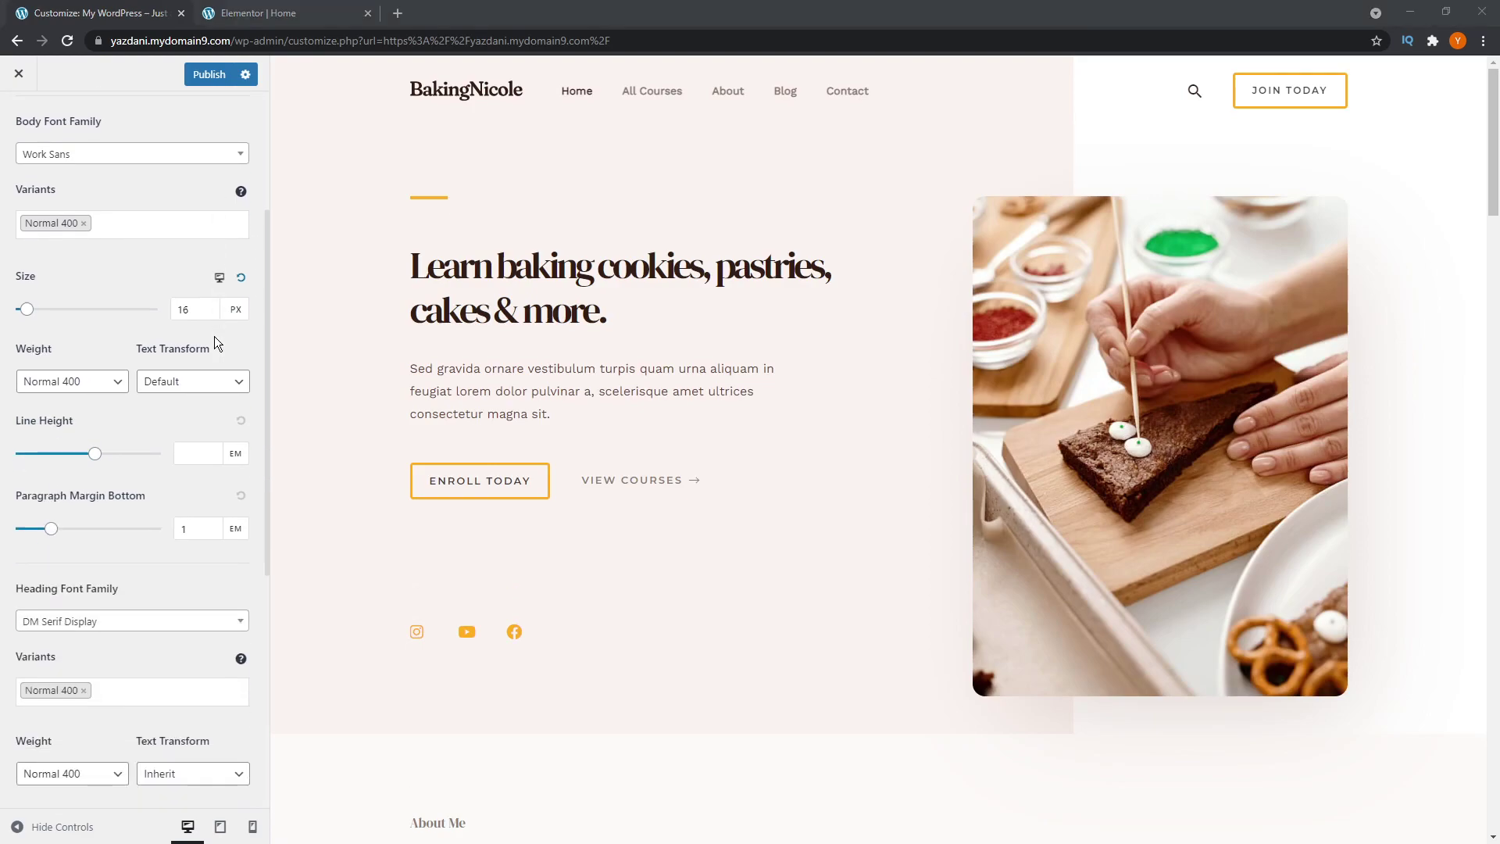
Step: Glance at the body font list, then apply the Montserrat preset with large serif headings
click(125, 153)
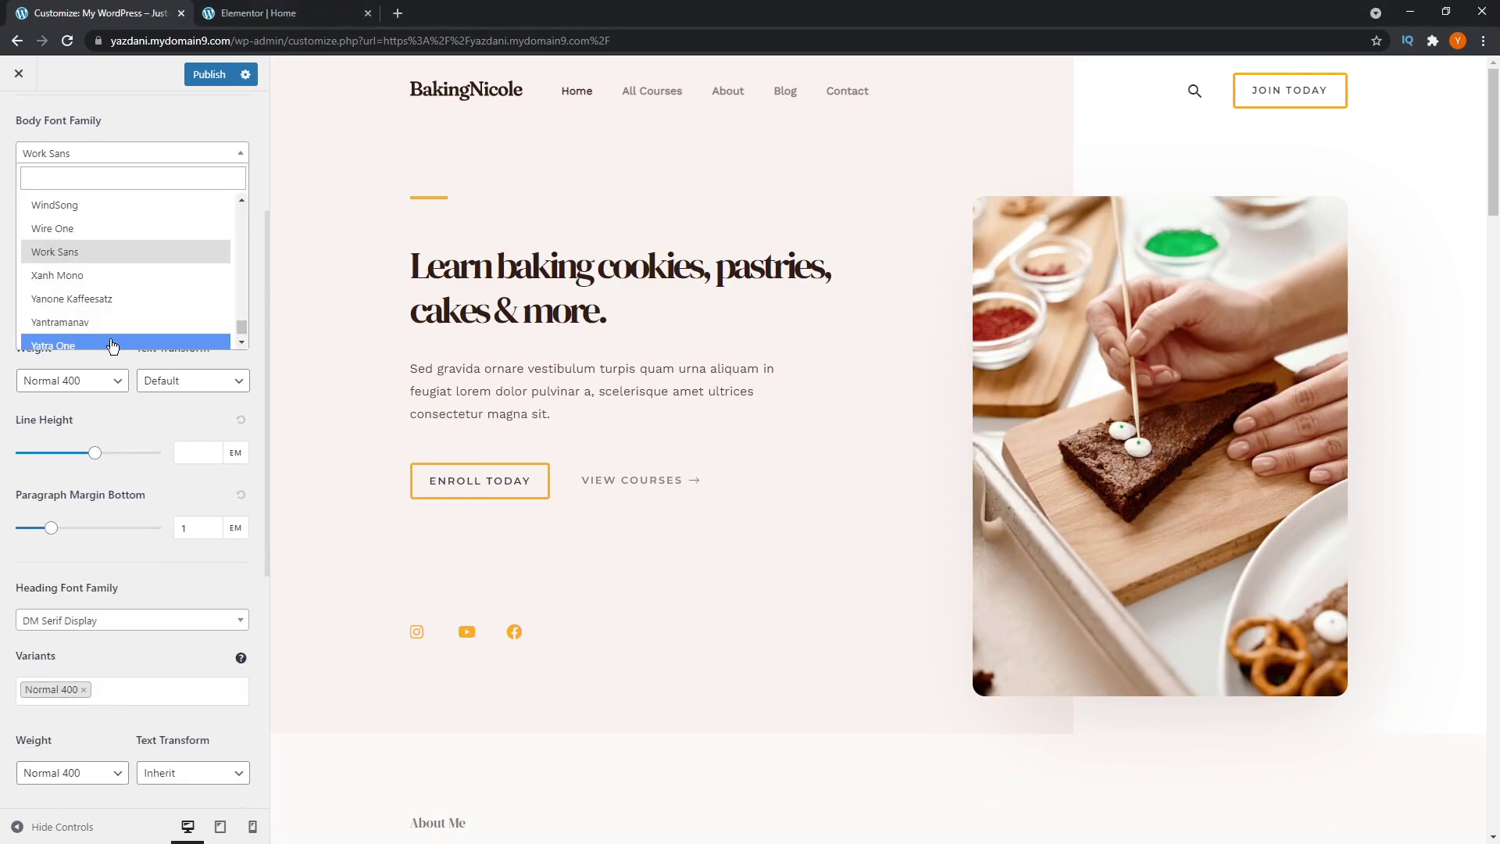
click(150, 420)
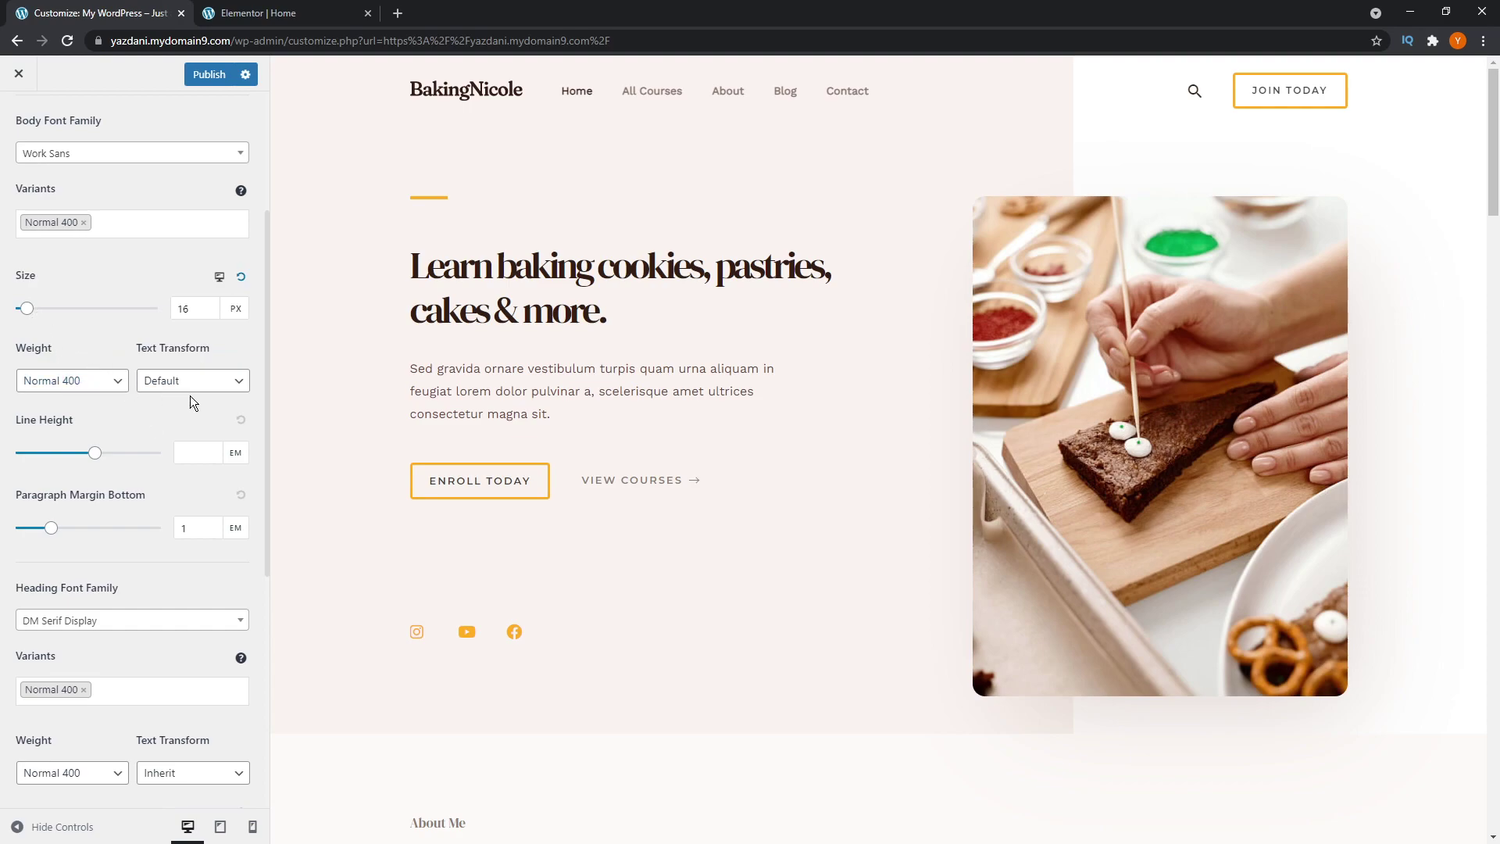
scroll(206, 406, down, 3)
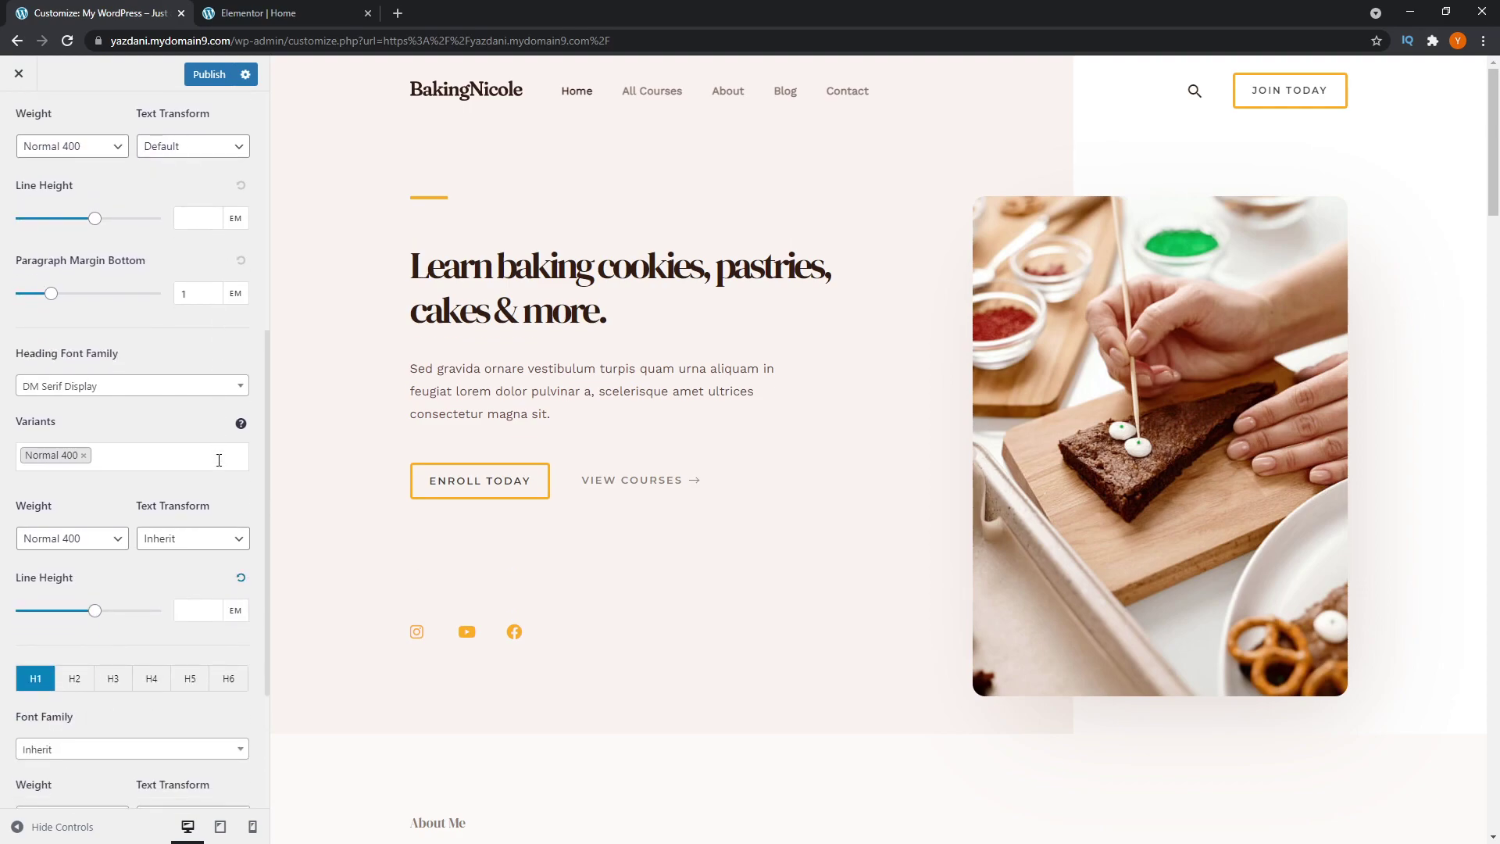
scroll(219, 460, up, 5)
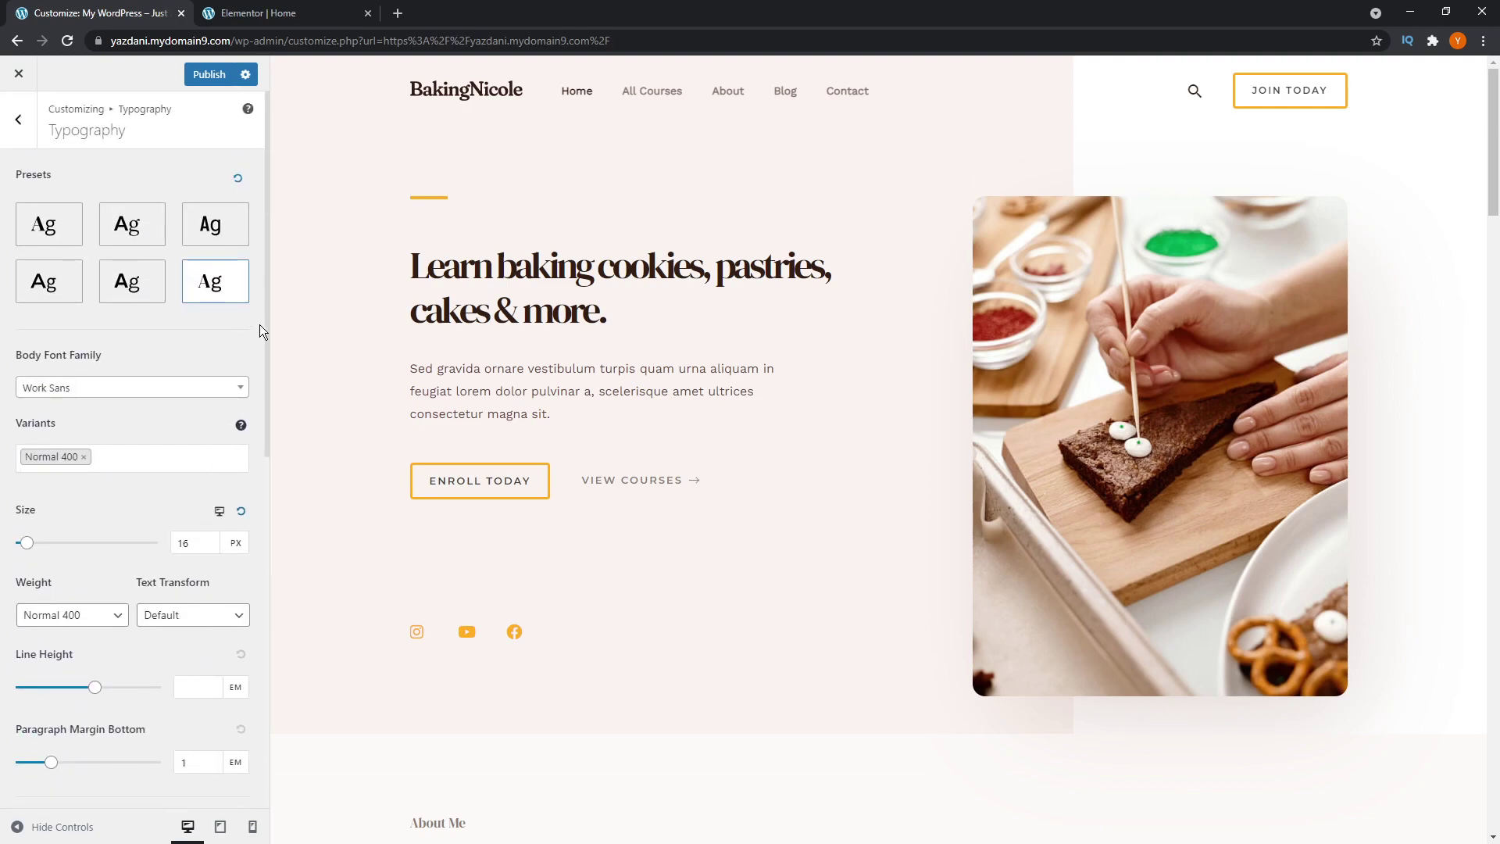
click(61, 237)
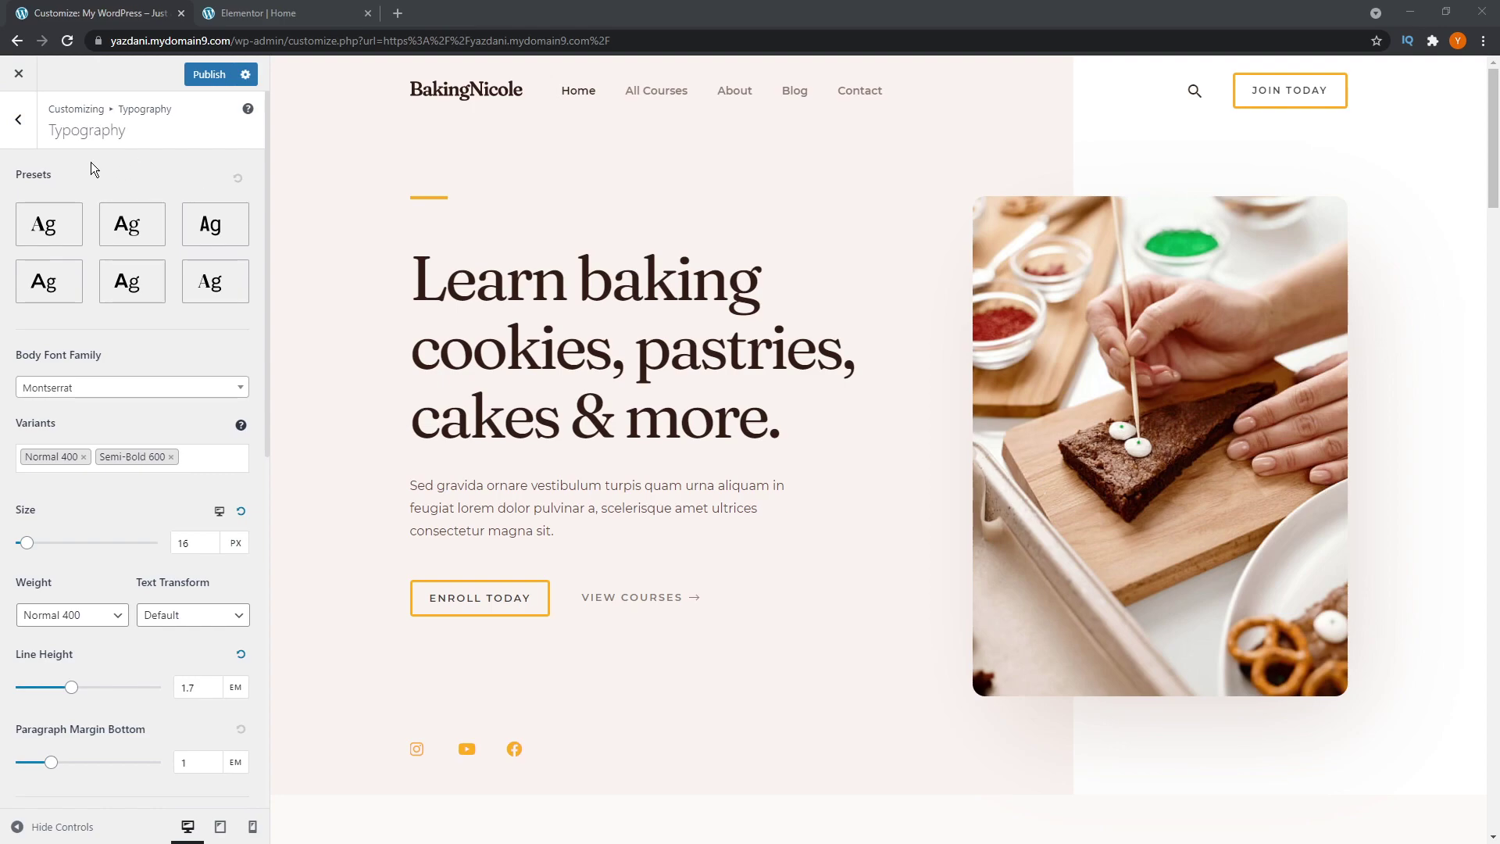
Step: Go back to the Global settings list and open Buttons
click(17, 122)
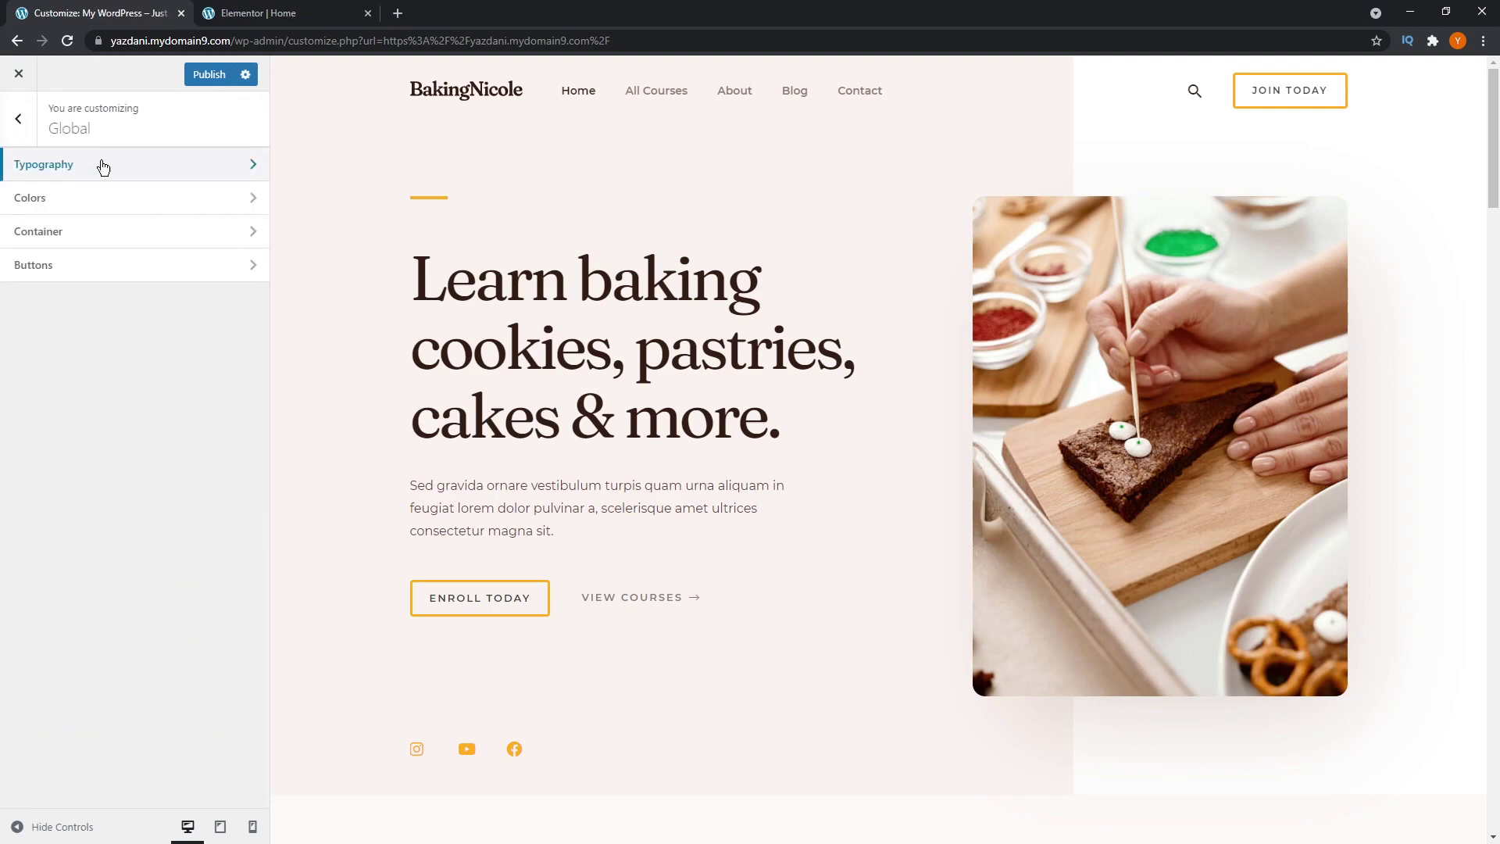
click(126, 271)
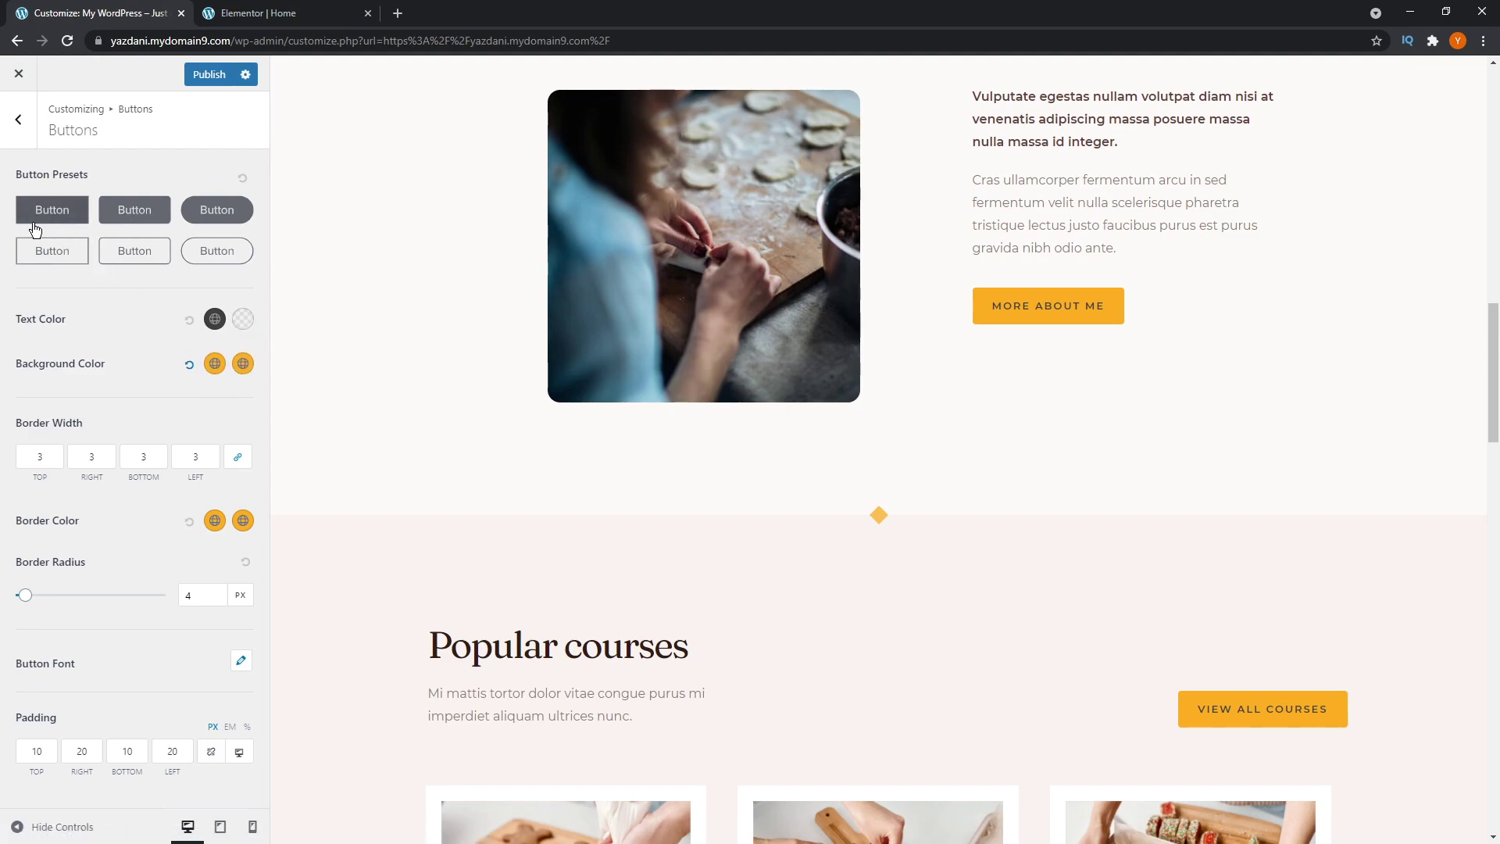
Step: Cycle through the square, rounded and pill button presets, solid then outlined, ending on rounded outlined buttons
click(72, 217)
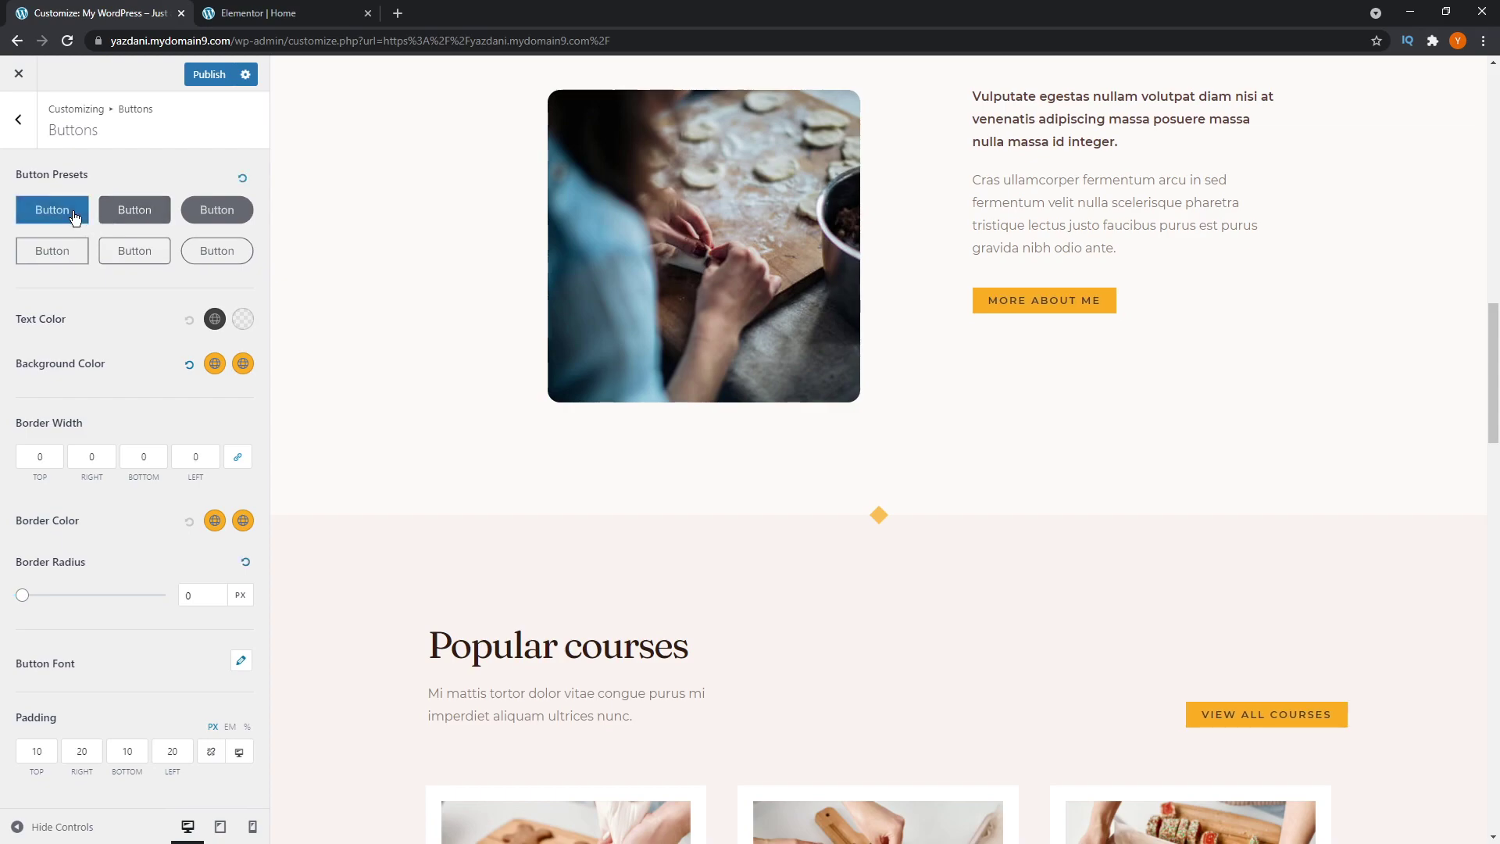
click(145, 217)
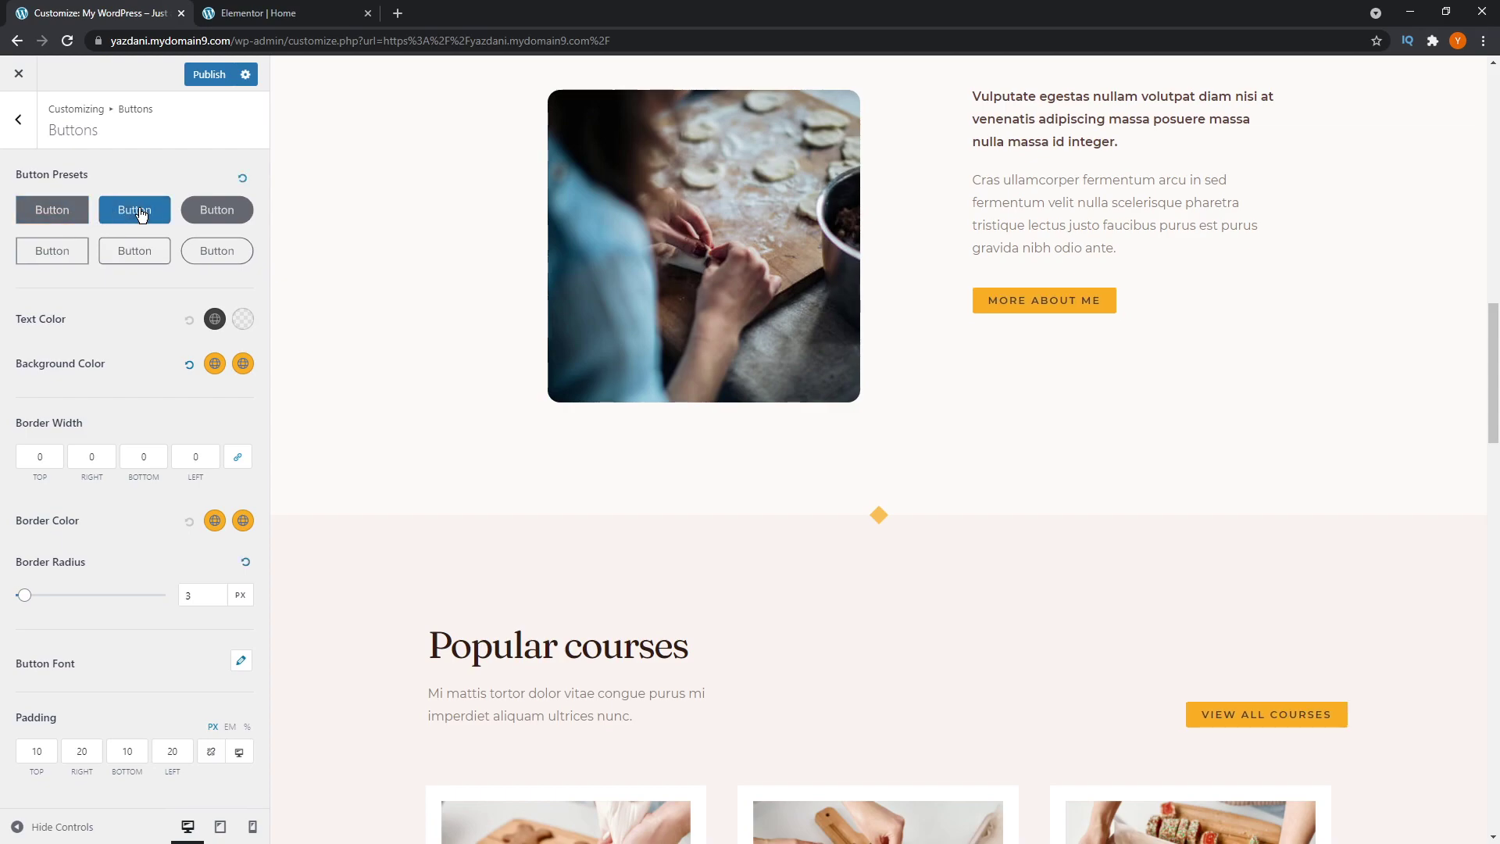
click(219, 215)
click(87, 264)
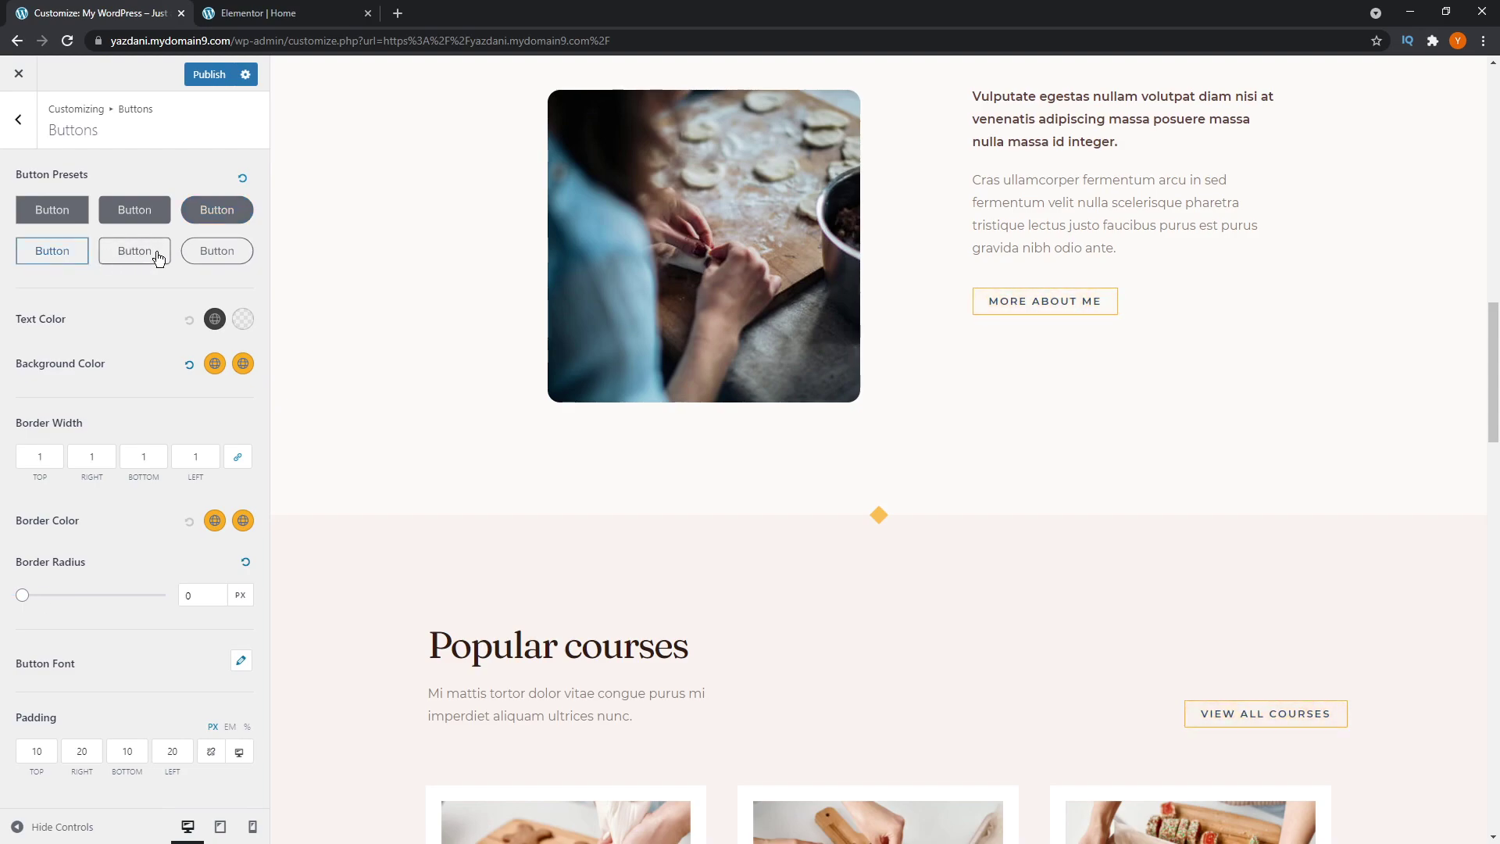
click(235, 254)
click(142, 257)
click(243, 256)
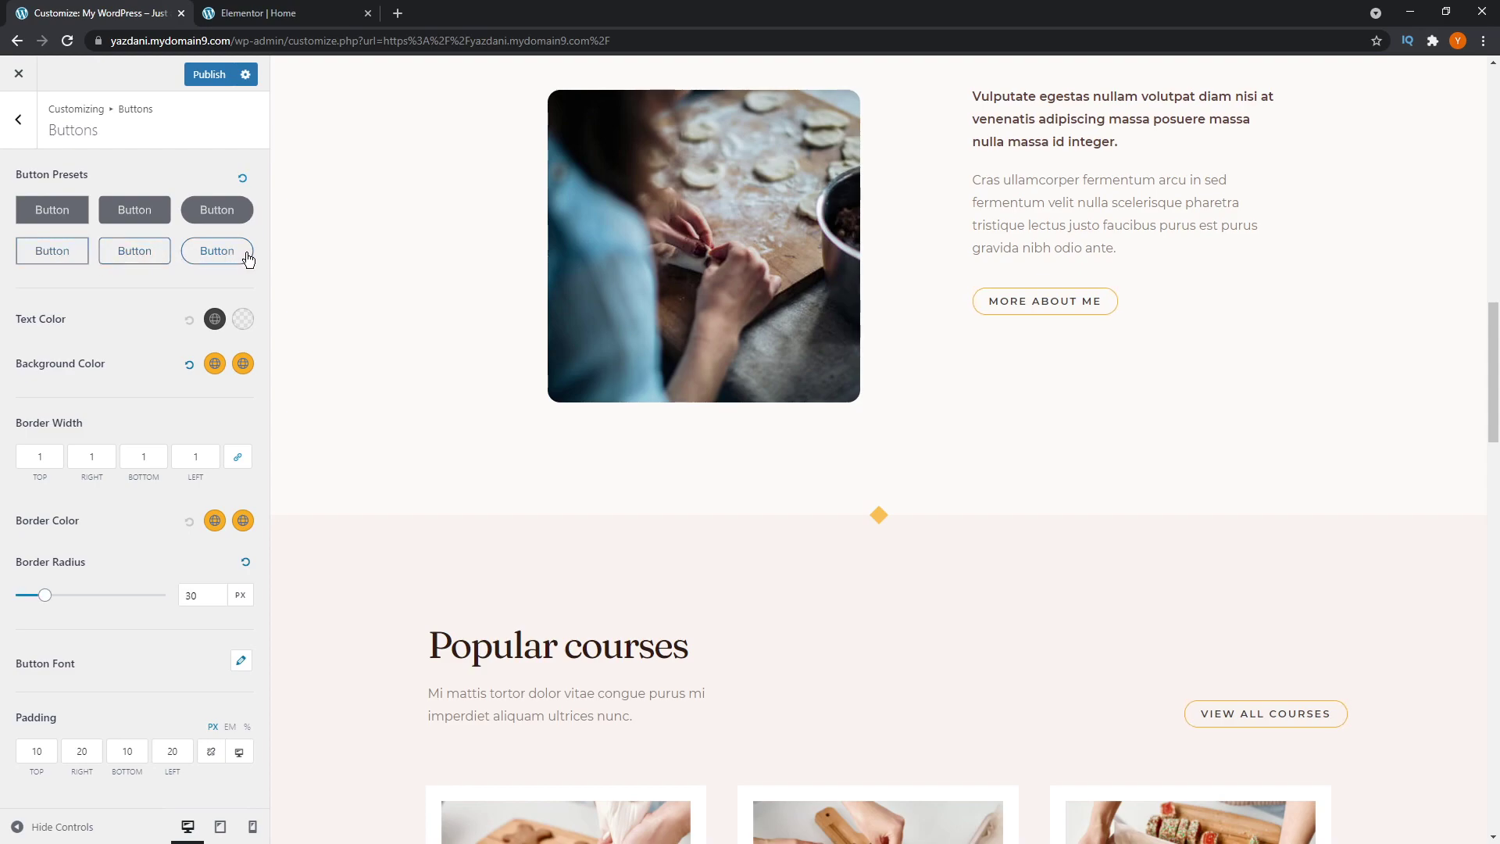